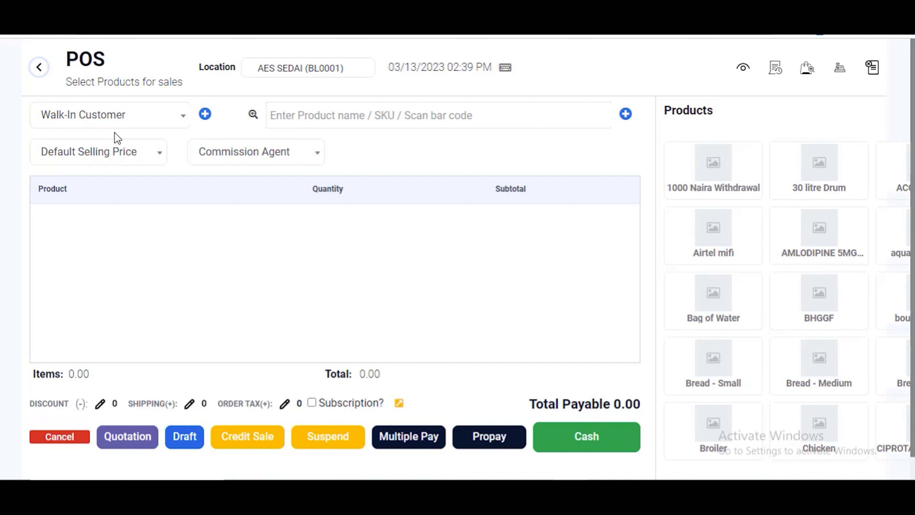
Find a registered customer by name, assign the sale to them, and highlight the customer's due amount
left_click(113, 117)
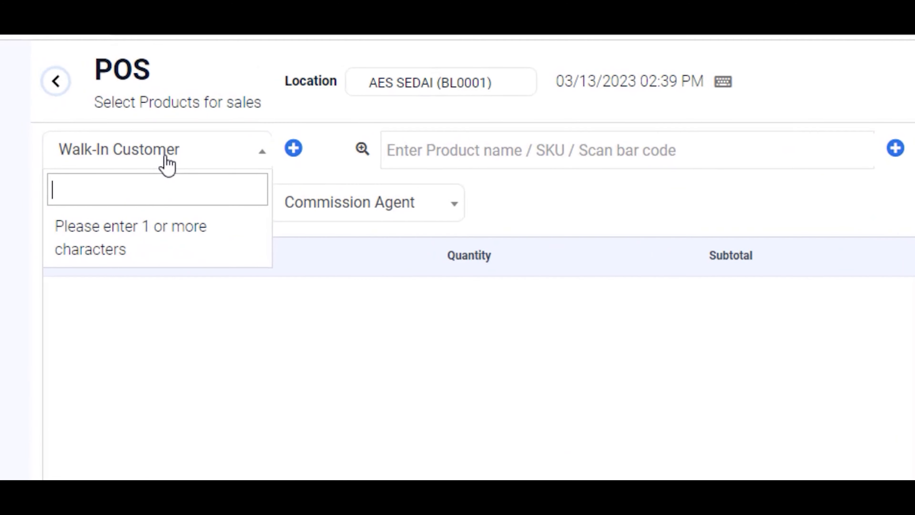
type("em")
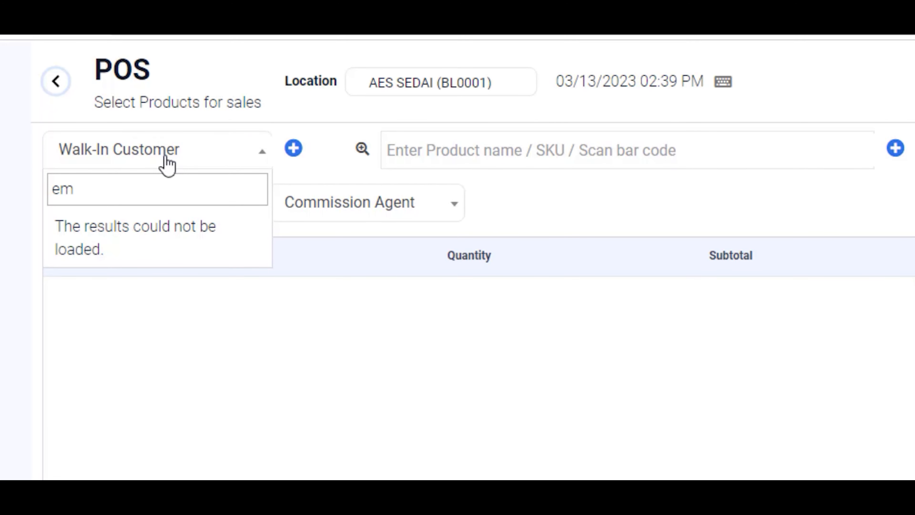
type("m")
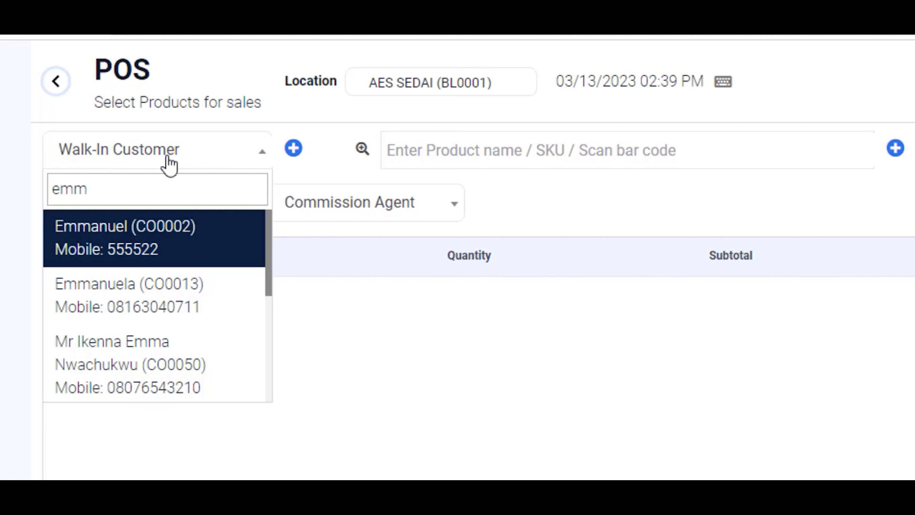
left_click(142, 365)
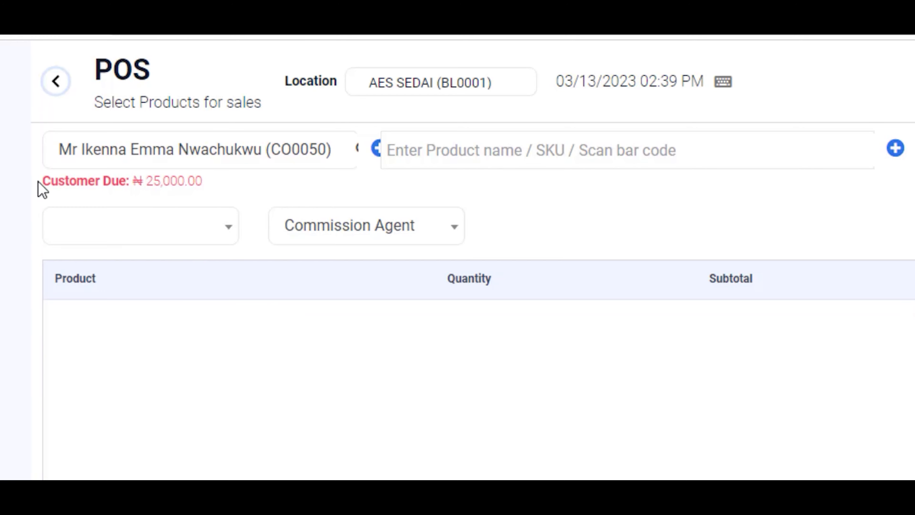
left_click_drag(36, 182, 219, 209)
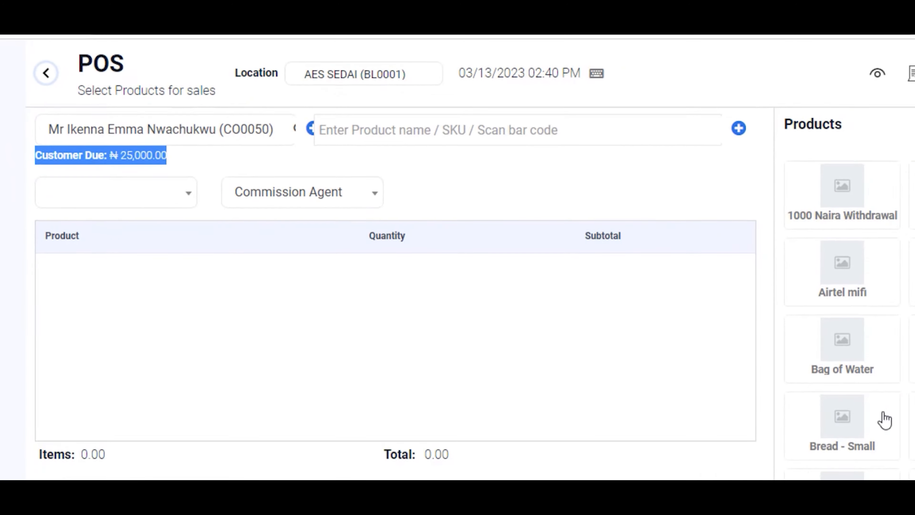
Add one piece each of Crocks - Thunder Black and Crocks - Grey to the cart and record it as a credit sale
scroll(742, 312, "down", 3)
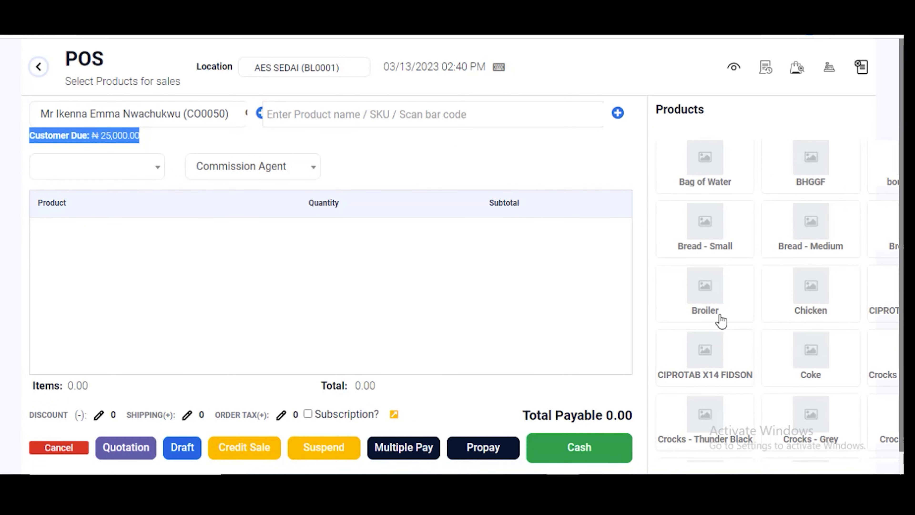
scroll(711, 352, "down", 3)
left_click(705, 298)
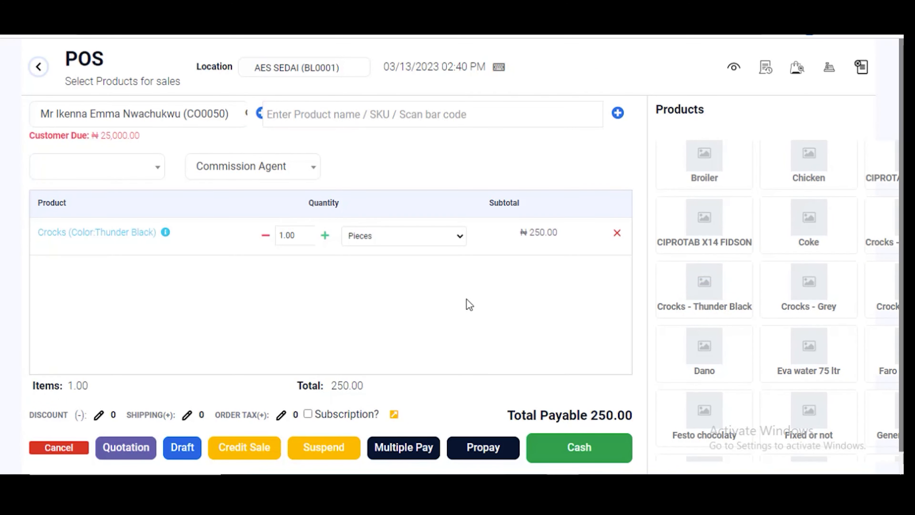
scroll(463, 298, "down", 1)
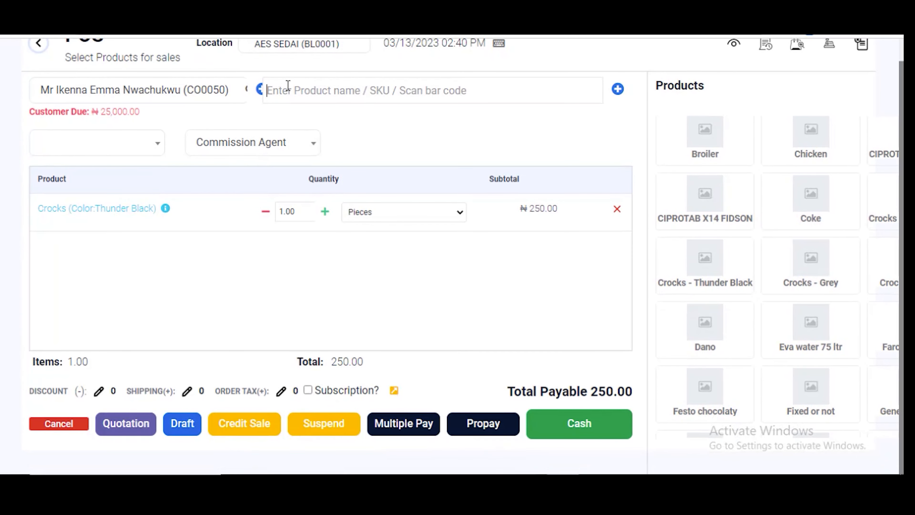
type("cro")
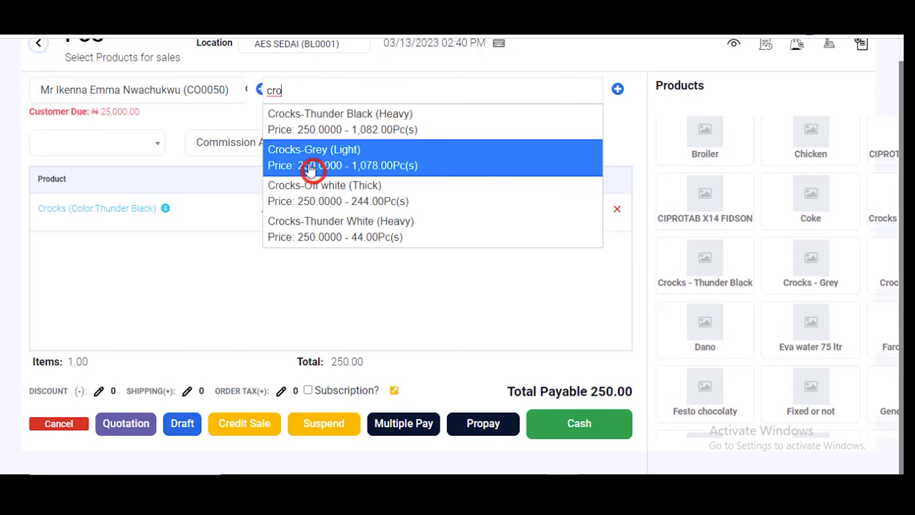
left_click(300, 169)
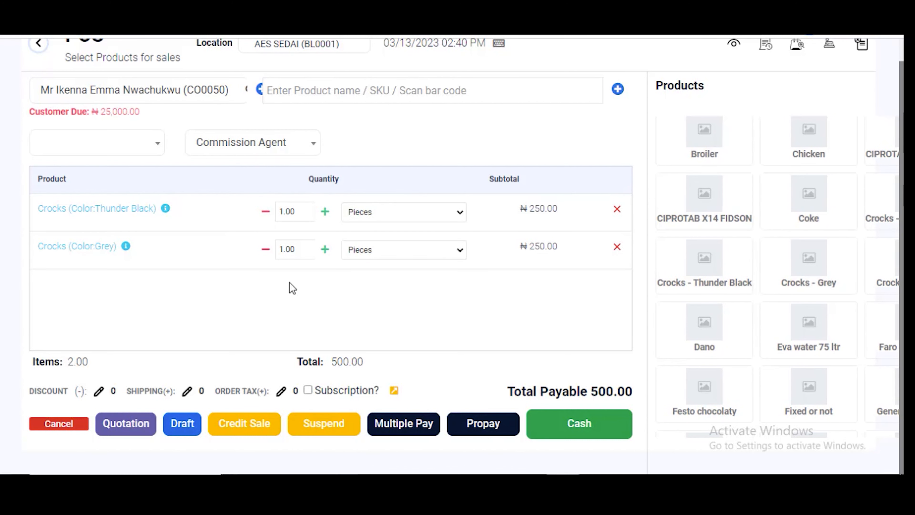
left_click(252, 428)
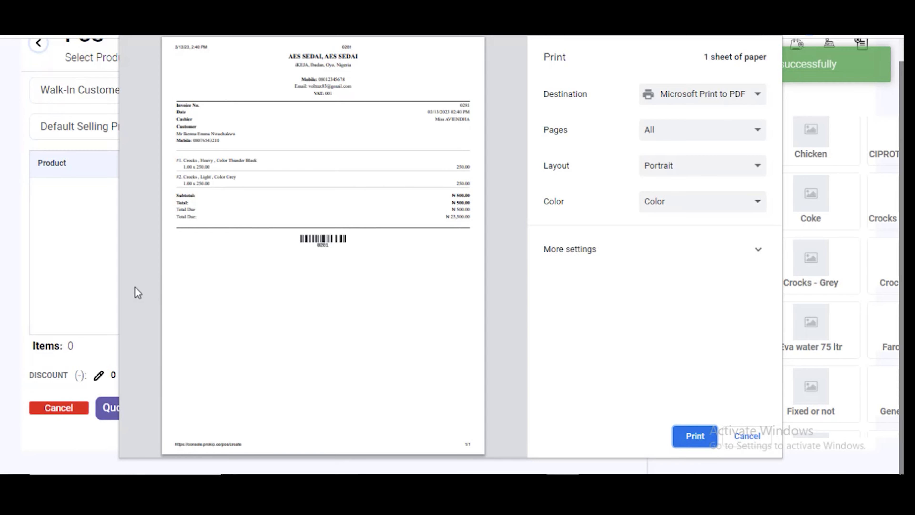
Enlarge the credit sale's invoice preview and inspect the customer's name and mobile lines
left_click(155, 384)
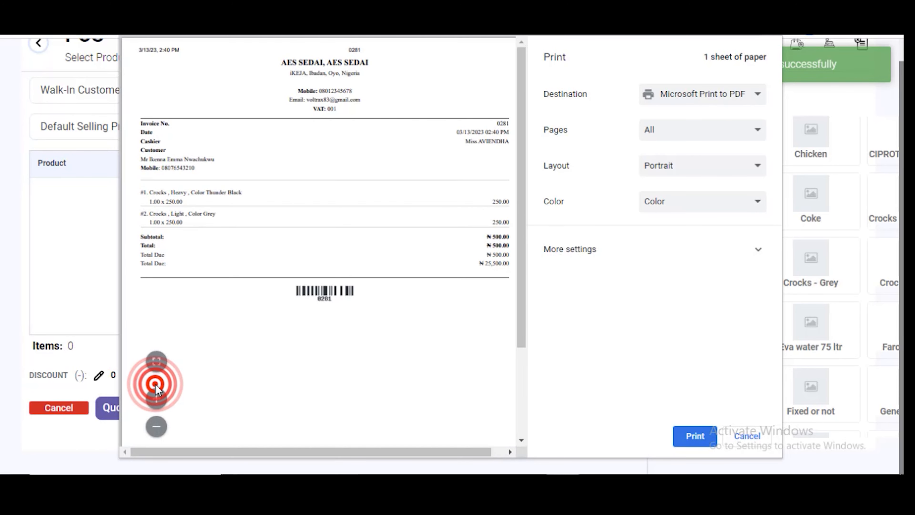
left_click(154, 391)
left_click(155, 391)
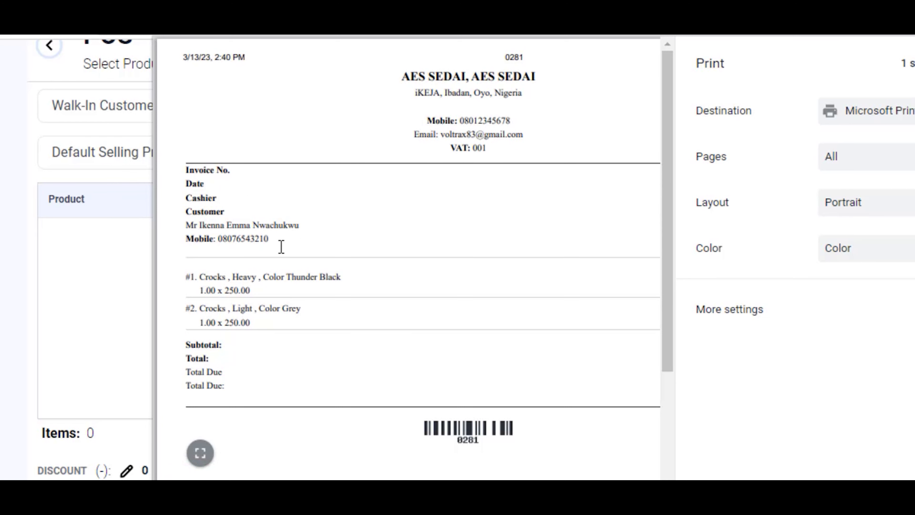
scroll(281, 247, "down", 3)
left_click_drag(187, 141, 306, 141)
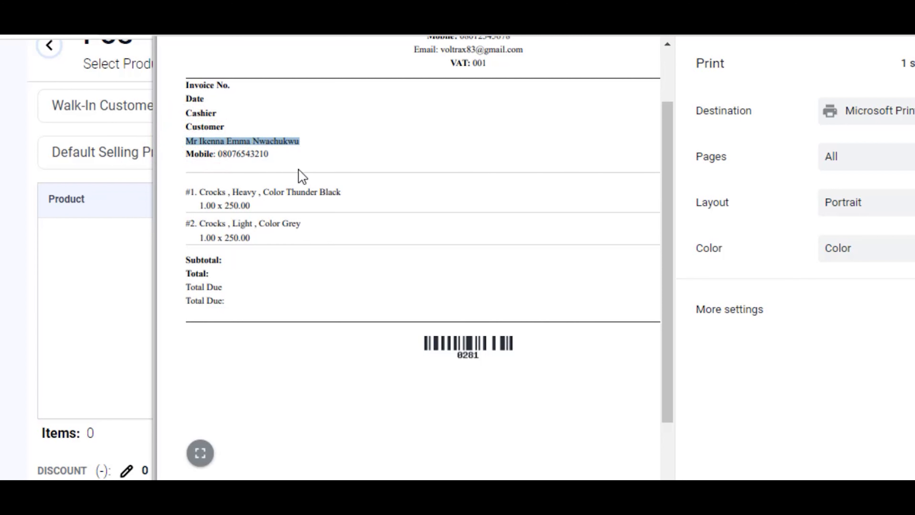
double_click(206, 158)
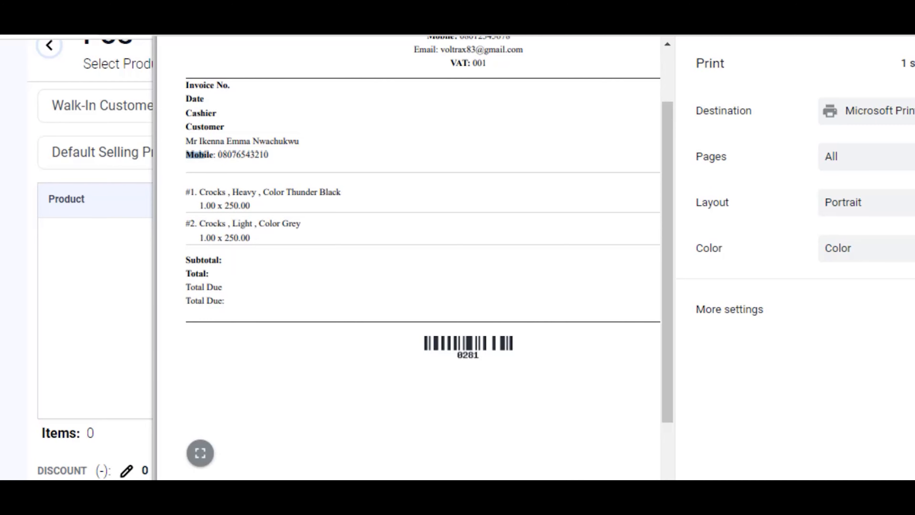
Inspect the sale's due amount and the customer's overall due on the invoice, and close the preview without printing
left_click_drag(407, 473, 231, 364)
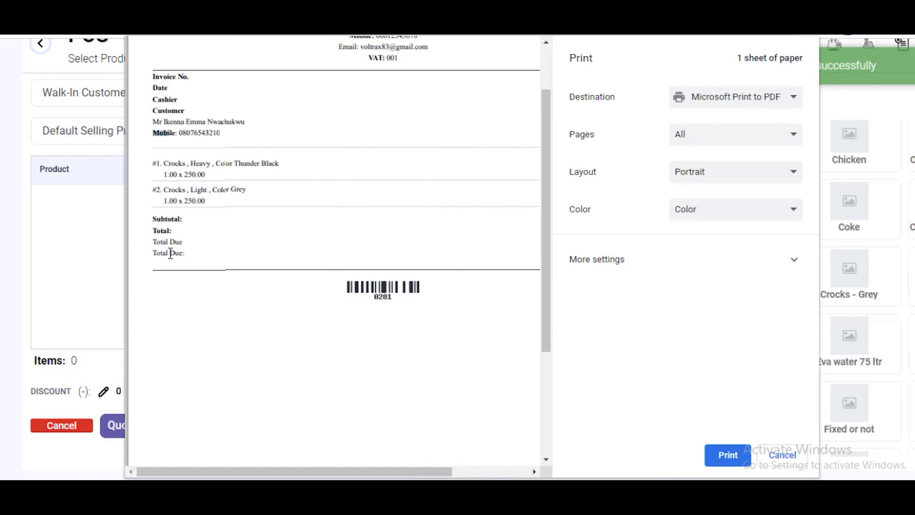
left_click_drag(354, 470, 568, 430)
left_click_drag(494, 246, 510, 244)
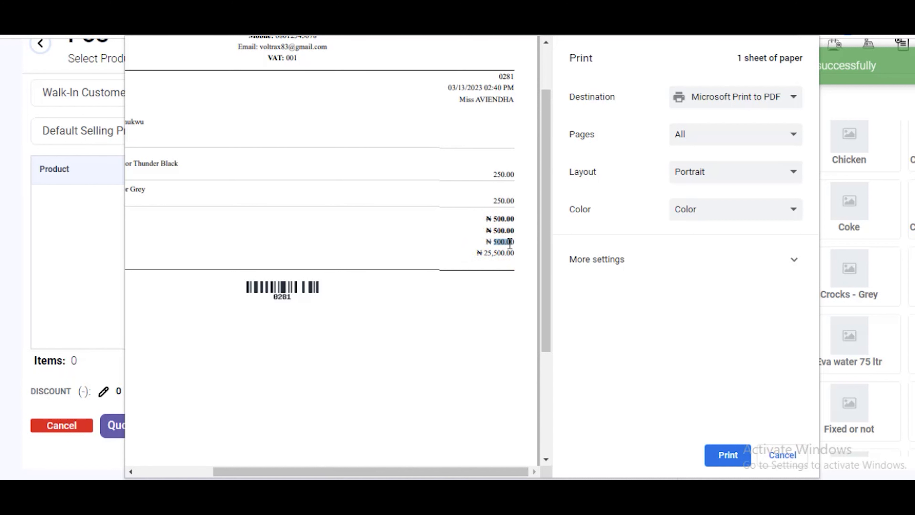
left_click_drag(483, 255, 514, 255)
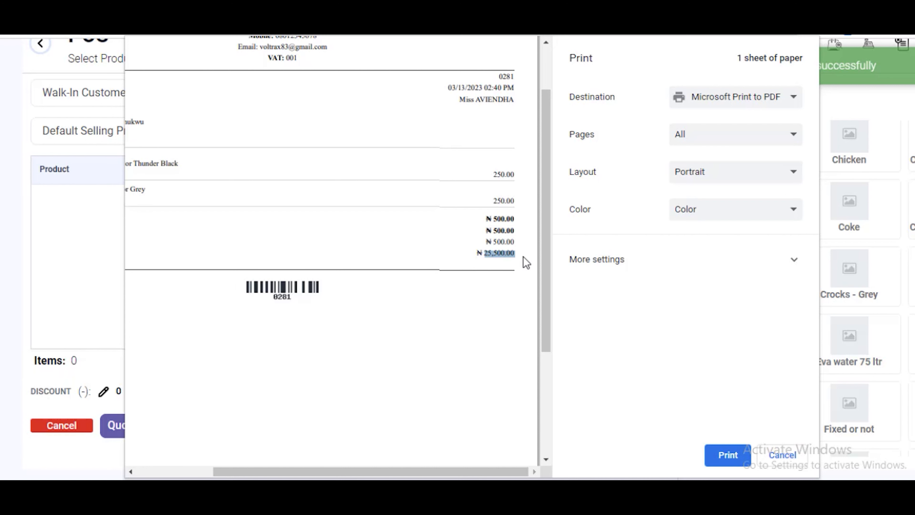
left_click(779, 456)
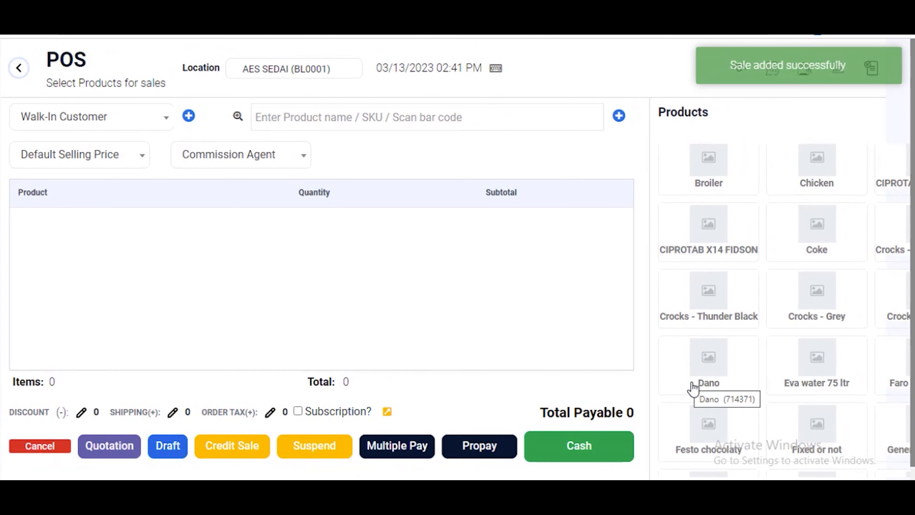
Add Dano and Maltina to a walk-in sale, try adding noodles pieces and nido milk, and save the sale as a draft
left_click(713, 371)
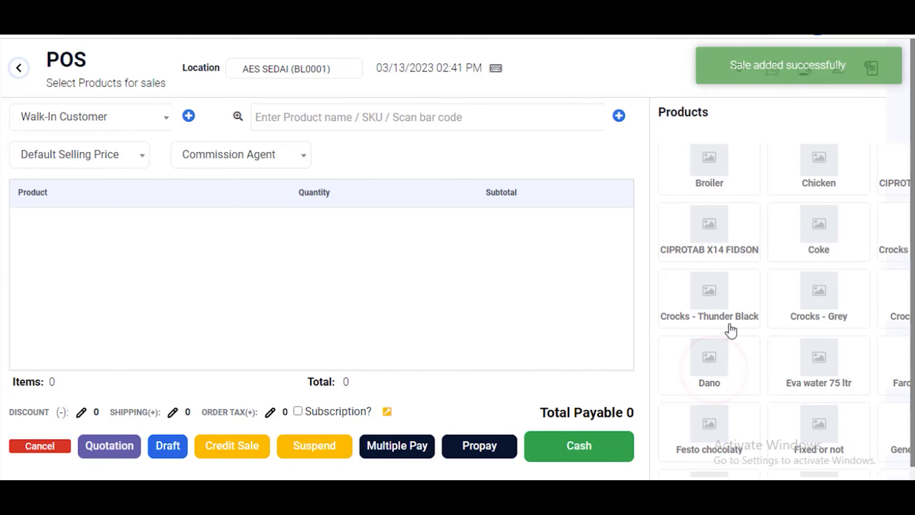
scroll(729, 356, "down", 5)
scroll(757, 352, "down", 3)
left_click(718, 364)
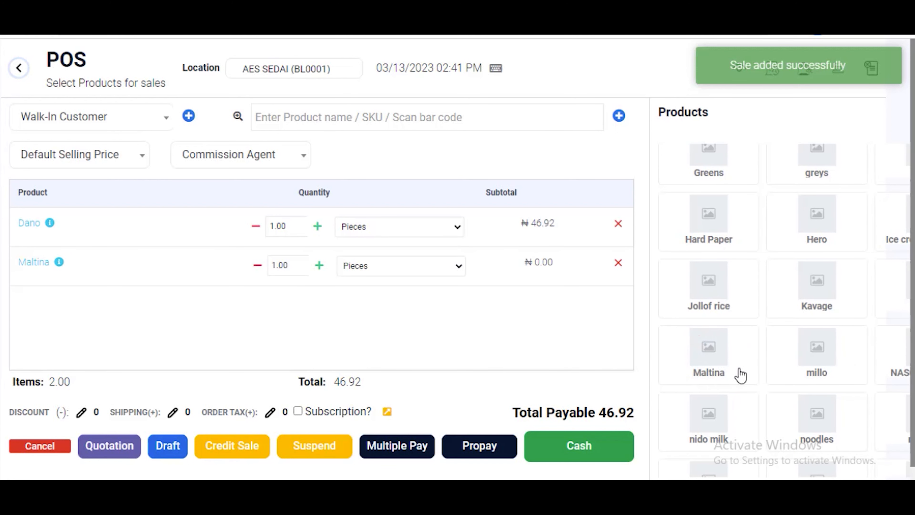
scroll(725, 416, "down", 1)
scroll(721, 397, "down", 1)
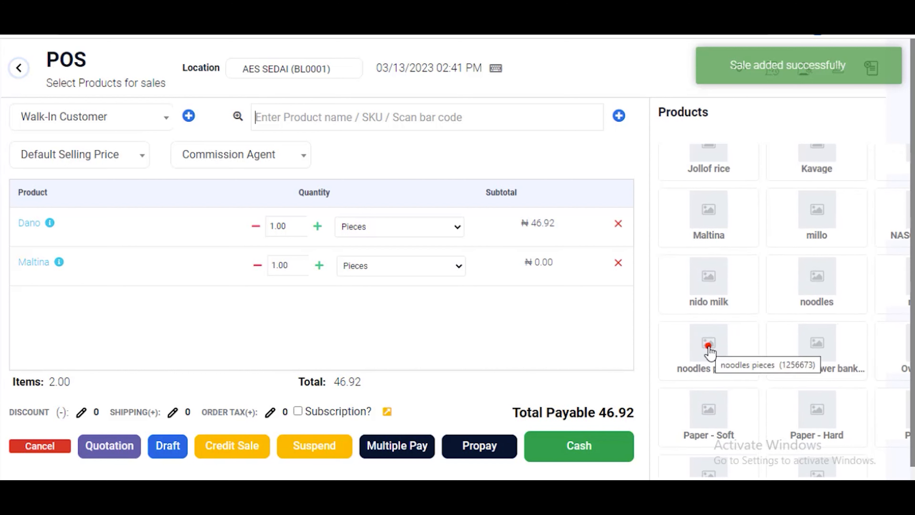
left_click(707, 344)
left_click(704, 293)
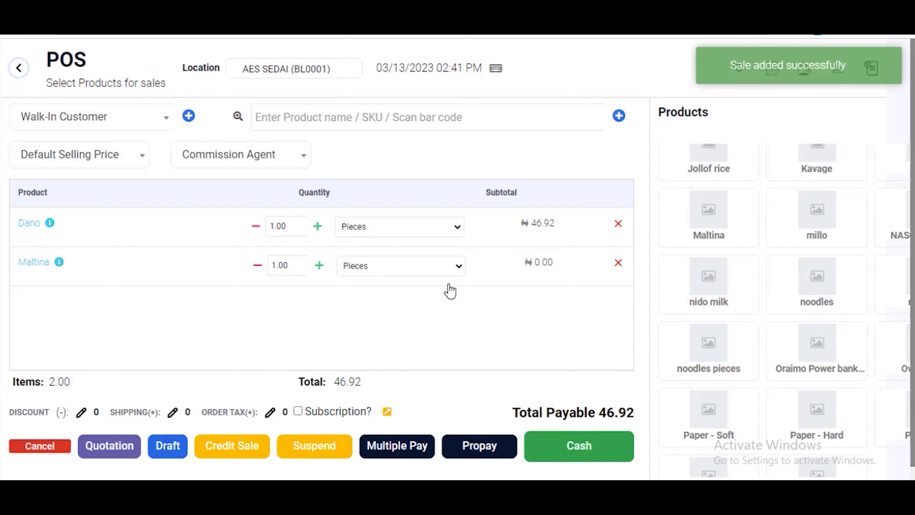
left_click(168, 455)
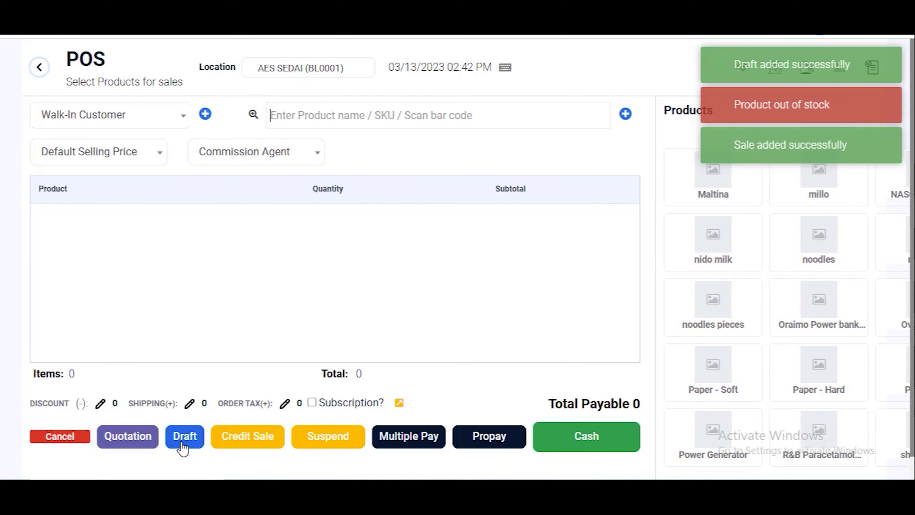
Reload the POS page and add Airtel mifi, 1000 Naira Withdrawal and Chicken to the cart, also trying Bread - Medium
left_click(119, 439)
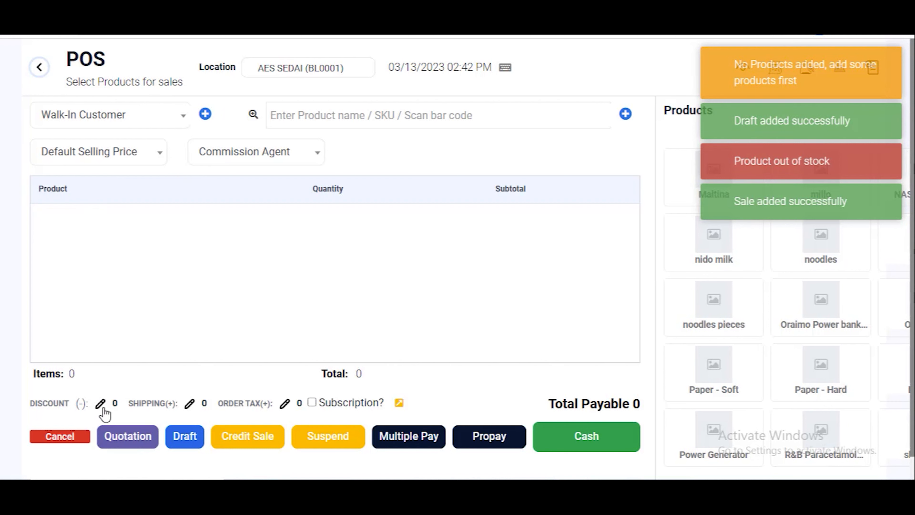
left_click(55, 33)
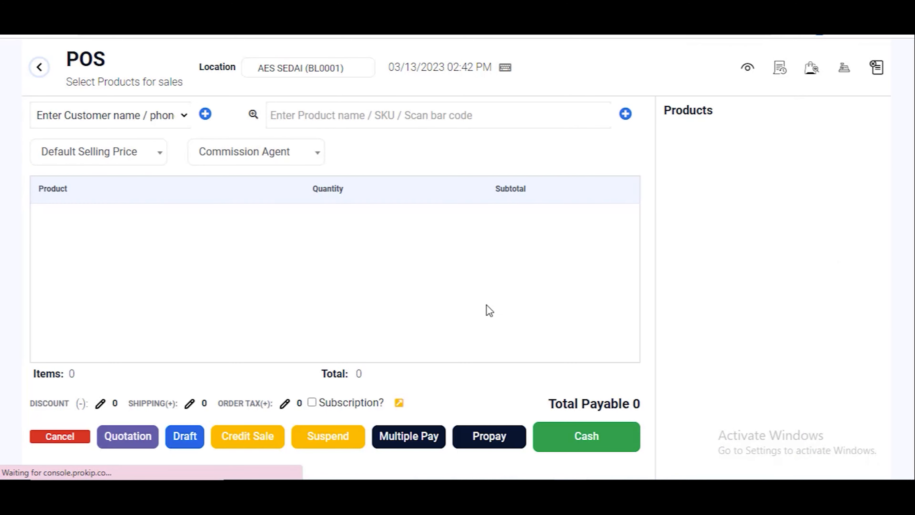
left_click(714, 240)
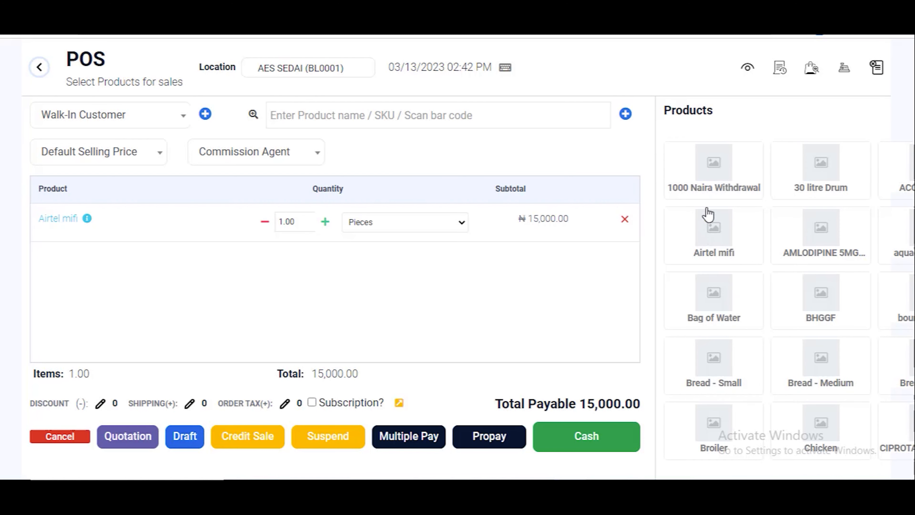
left_click(709, 164)
scroll(733, 342, "down", 2)
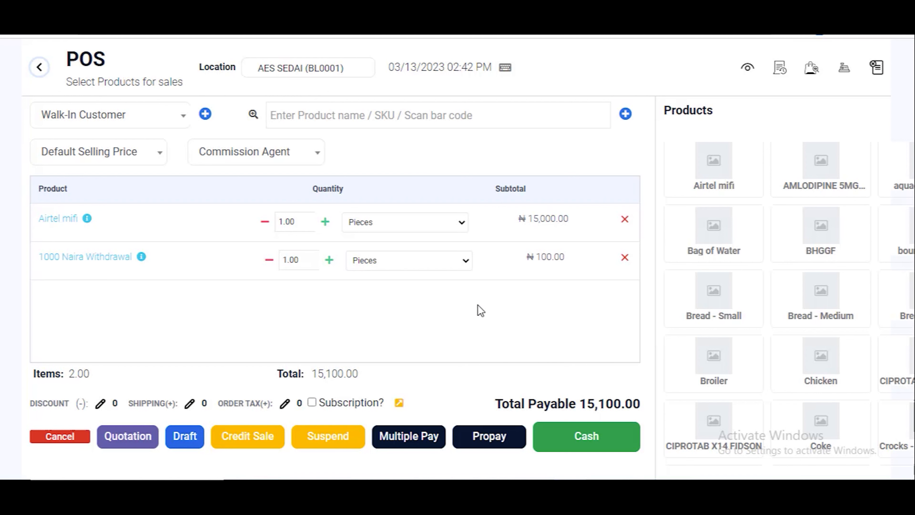
scroll(796, 331, "down", 3)
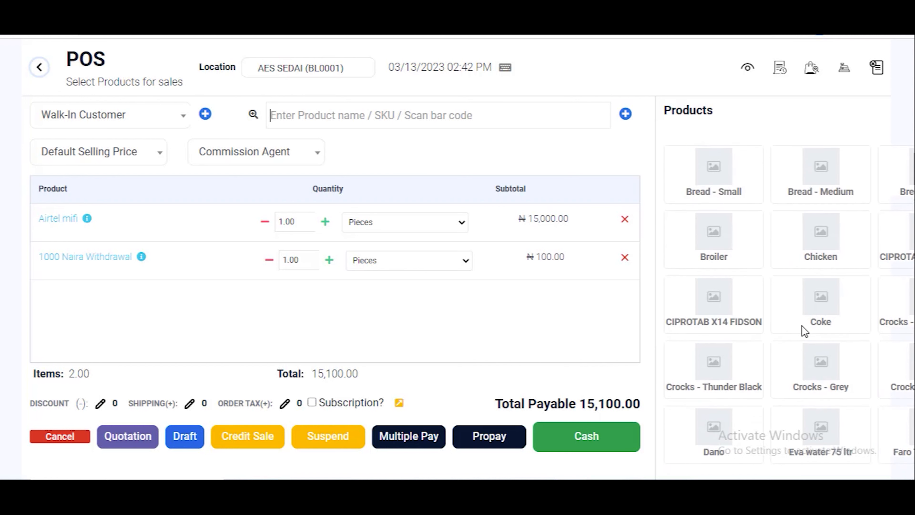
left_click(823, 173)
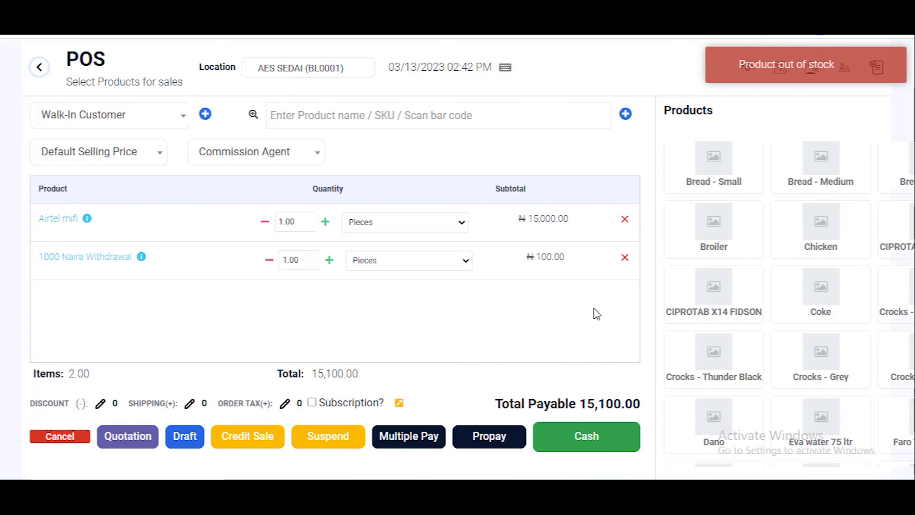
left_click(820, 230)
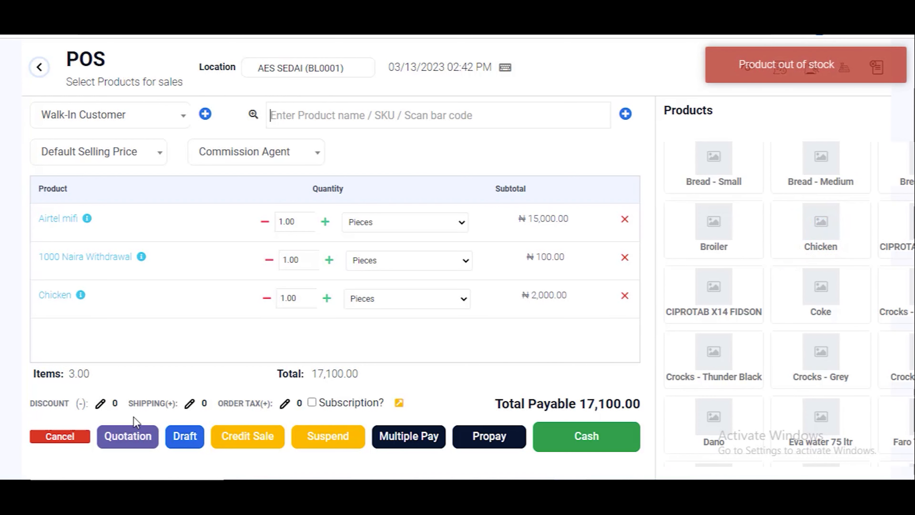
Create a quotation from the walk-in cart and examine the items and amounts in its print preview
left_click(126, 441)
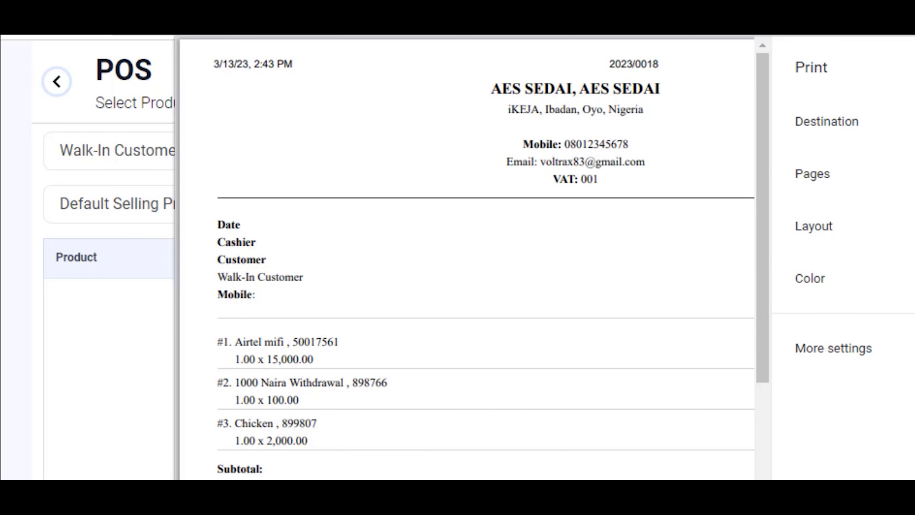
scroll(468, 258, "right", 2)
scroll(468, 259, "left", 2)
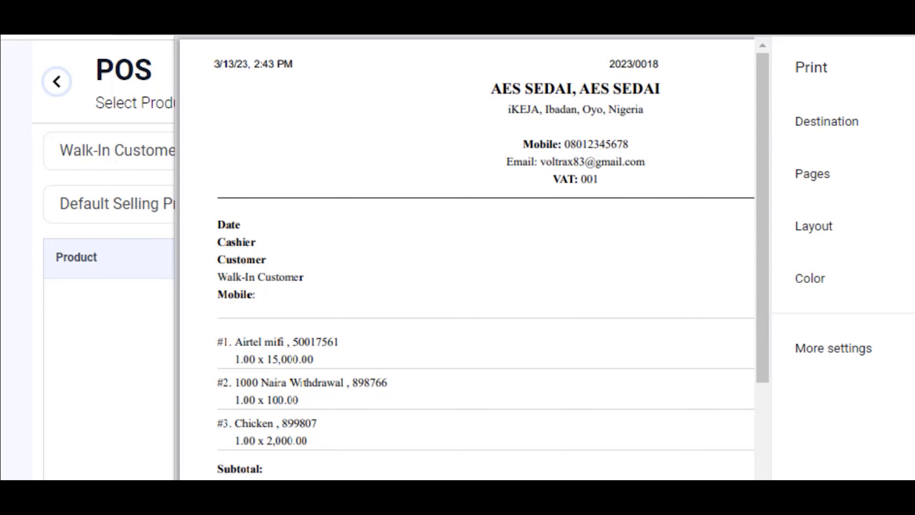
scroll(468, 259, "right", 1)
scroll(468, 258, "left", 1)
scroll(468, 258, "right", 3)
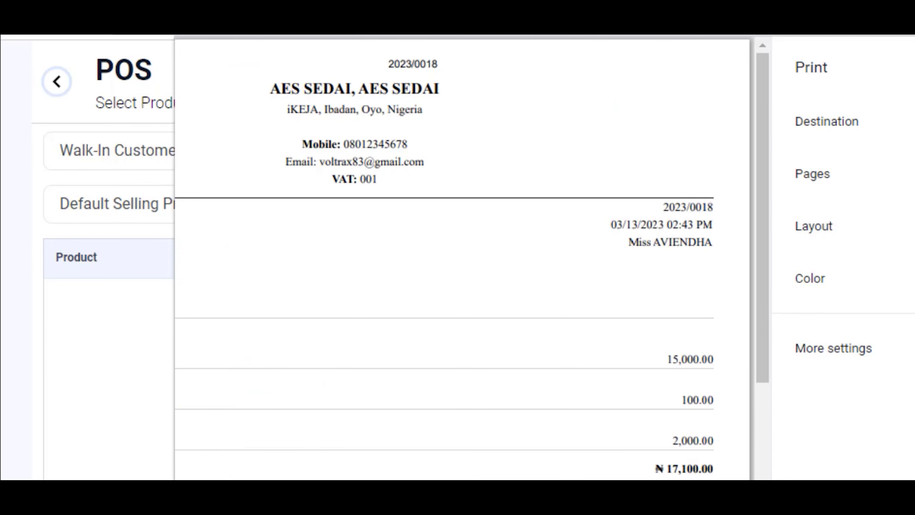
scroll(467, 259, "left", 3)
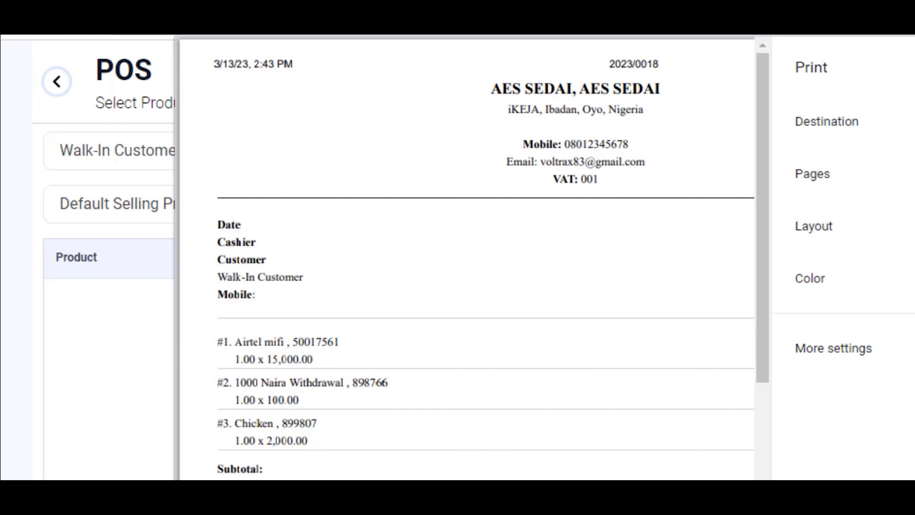
Compare the listed items with their amounts, subtotal and total in the quotation preview, and close it without printing
scroll(467, 258, "right", 3)
scroll(467, 259, "left", 3)
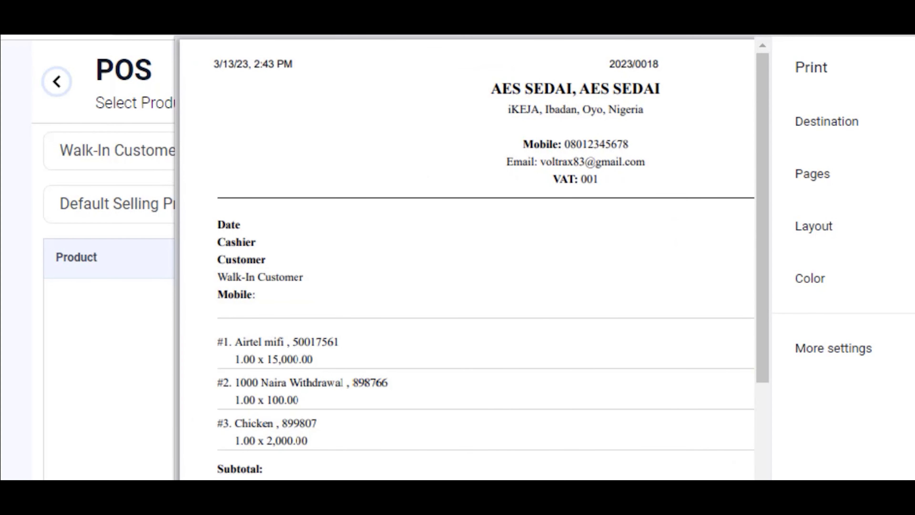
scroll(467, 259, "right", 3)
scroll(467, 259, "left", 3)
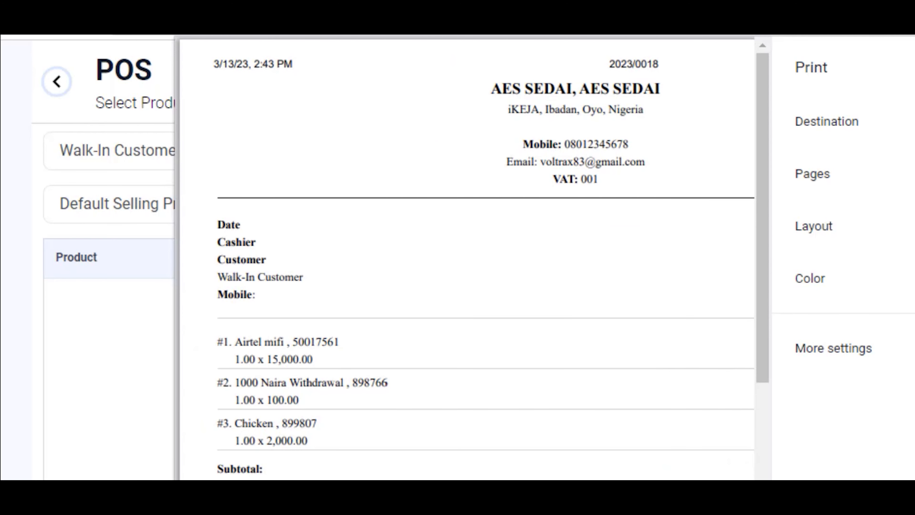
scroll(468, 258, "right", 3)
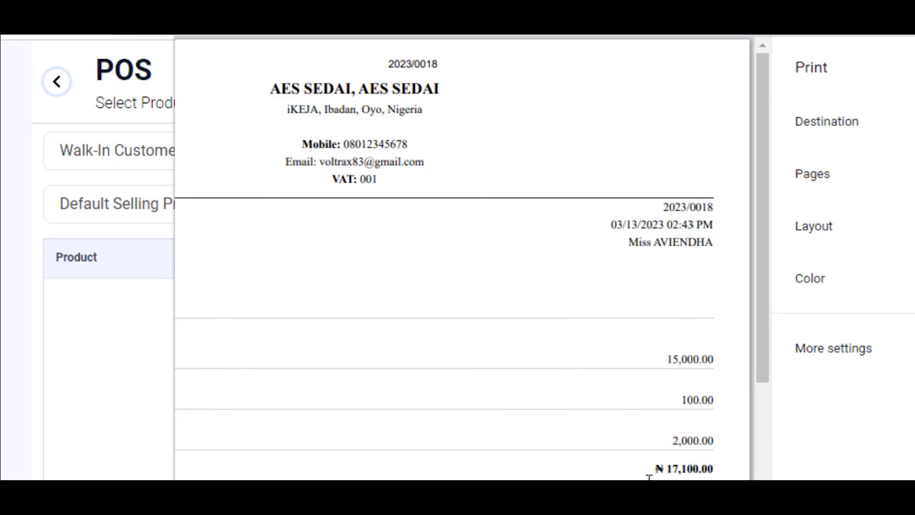
triple_click(659, 464)
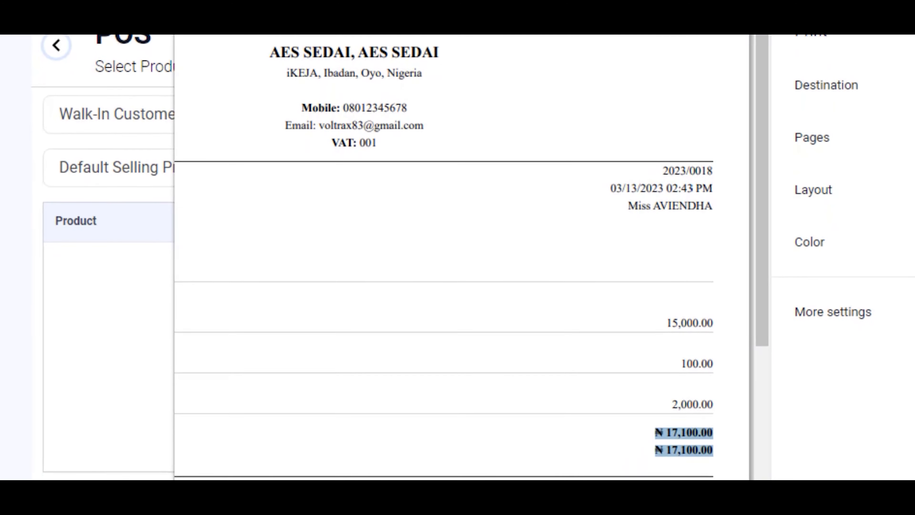
scroll(468, 259, "left", 3)
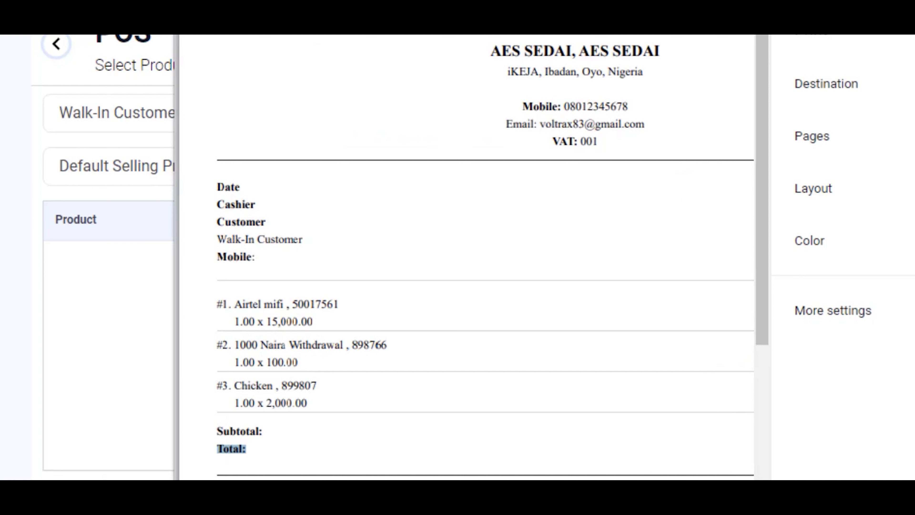
scroll(684, 400, "right", 3)
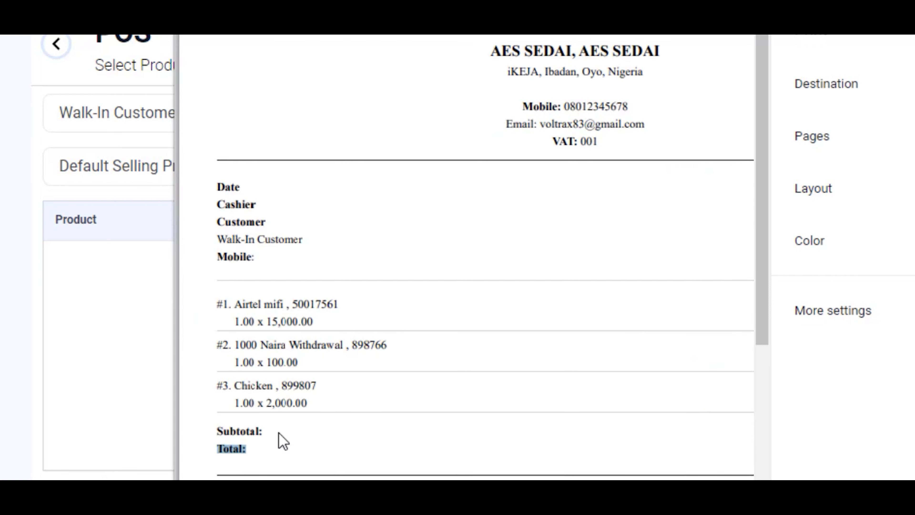
key("Escape")
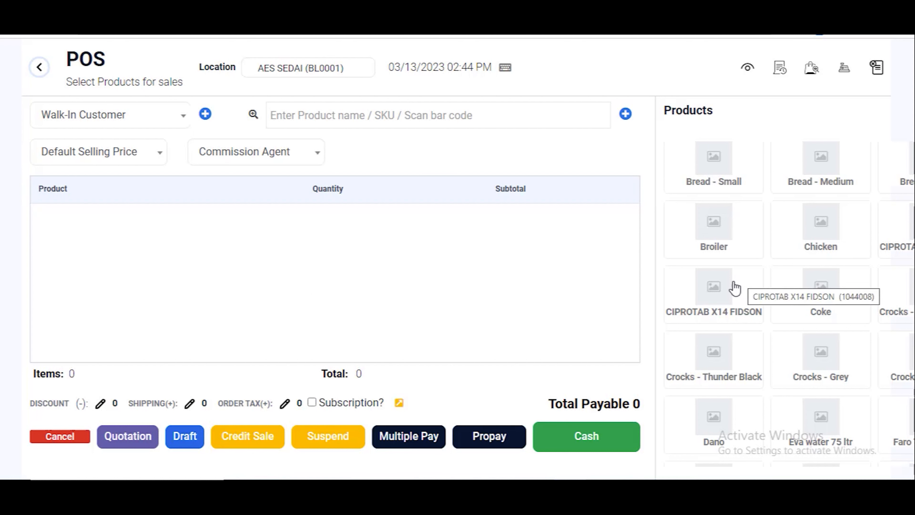
Add Crocks - Thunder Black, Dano, Crocks - Grey, a second Dano and Festo chocolaty to the walk-in cart
scroll(722, 388, "down", 2)
left_click(706, 296)
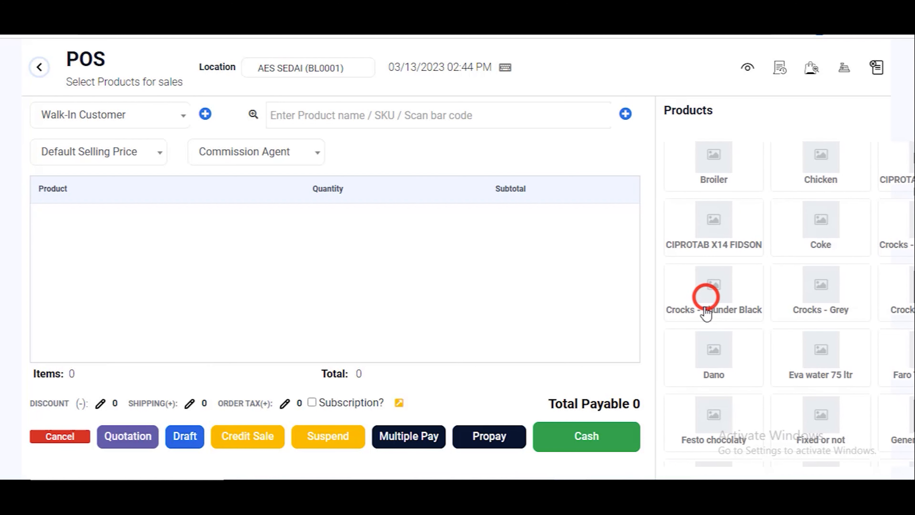
left_click(715, 371)
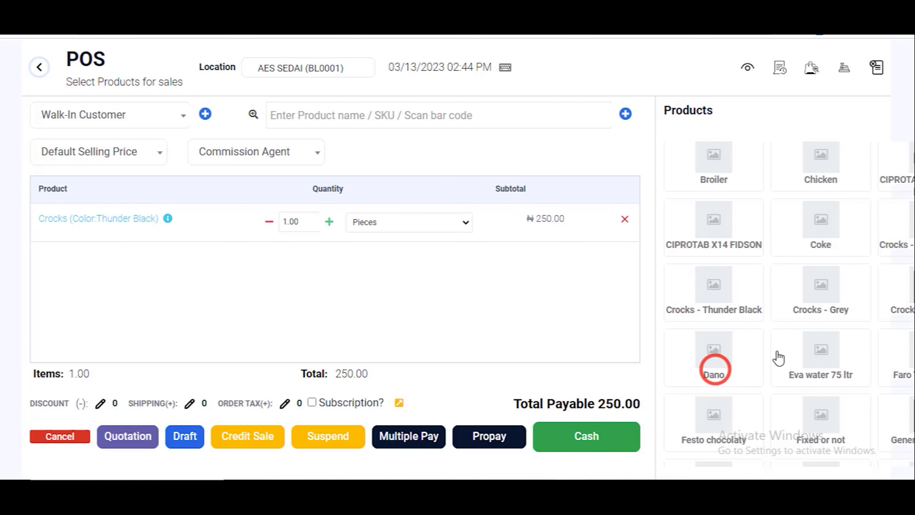
left_click(815, 304)
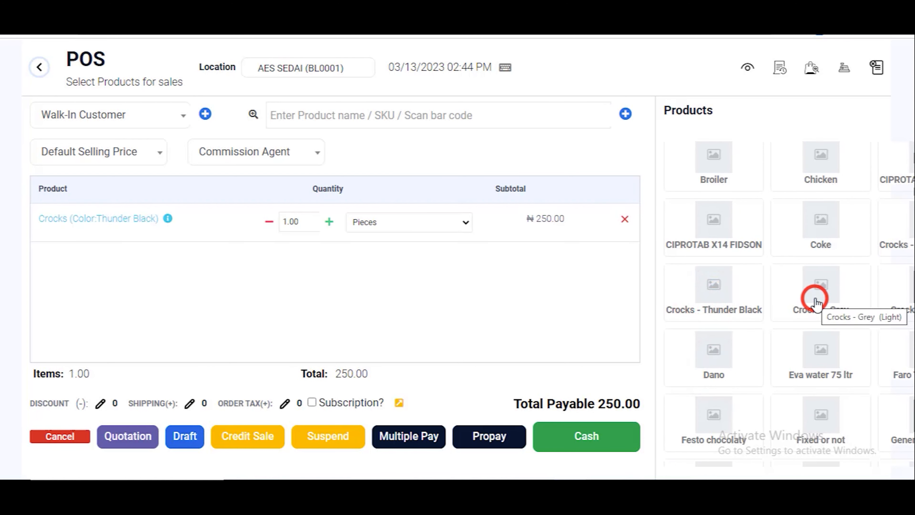
left_click(709, 375)
left_click(717, 445)
scroll(732, 375, "down", 3)
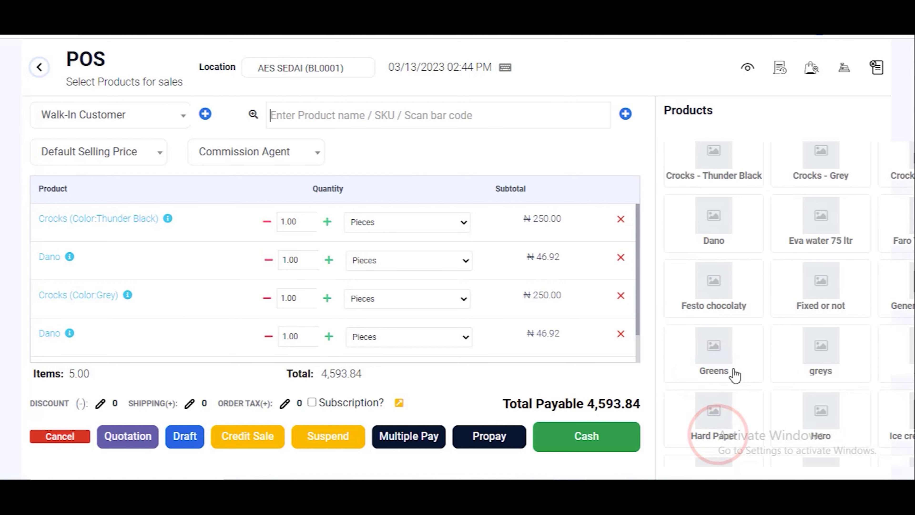
Remove both Dano lines, Crocks - Grey and Festo chocolaty from the cart, keeping only Crocks - Thunder Black
left_click(621, 333)
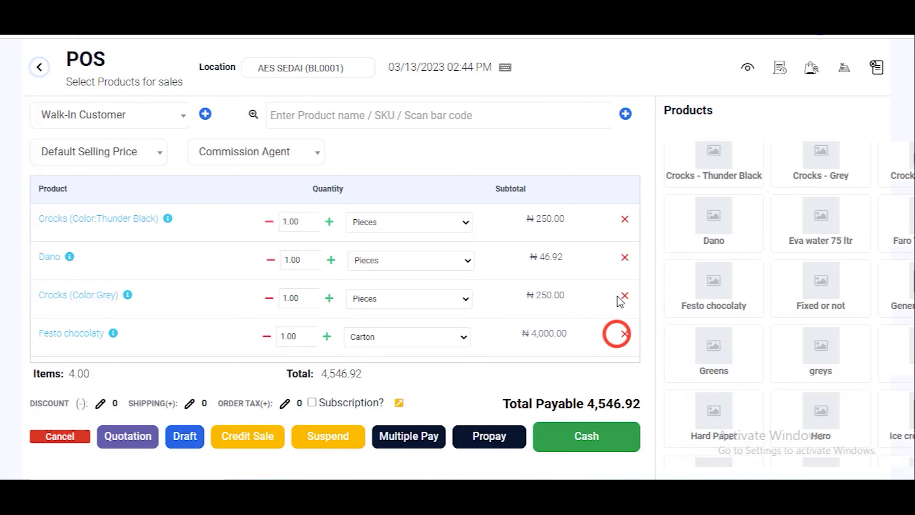
left_click(624, 296)
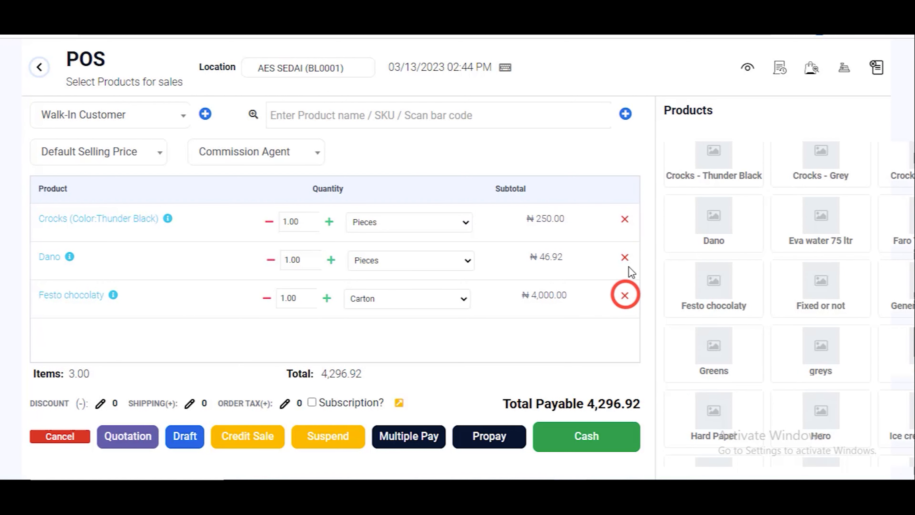
left_click(628, 259)
left_click(627, 260)
Add Festo chocolaty, Greens, greys, Hero and Hard Paper to the cart, and cancel the whole sale
left_click(700, 307)
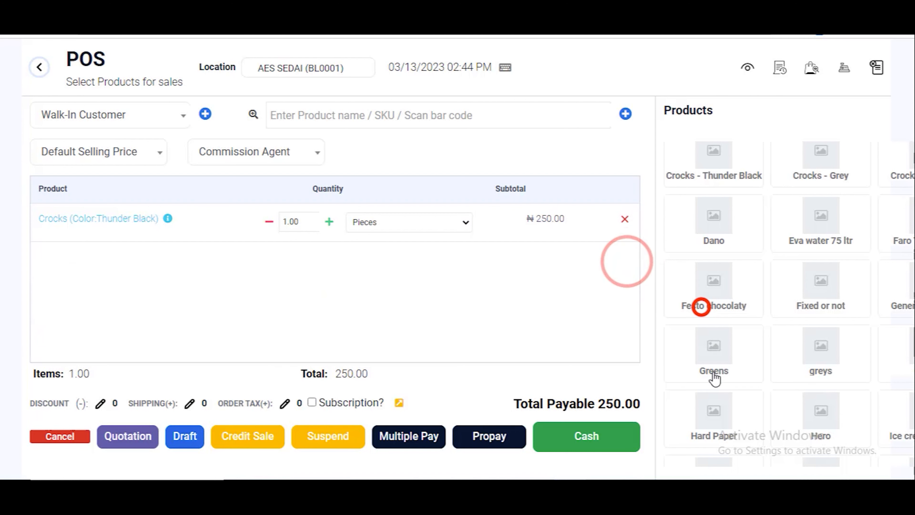
left_click(713, 371)
left_click(813, 353)
left_click(814, 402)
left_click(731, 433)
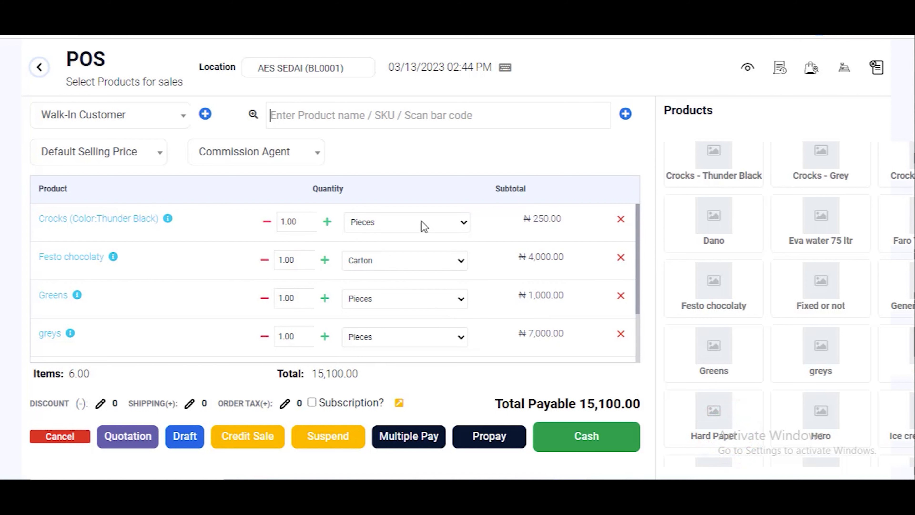
left_click(60, 441)
left_click(580, 324)
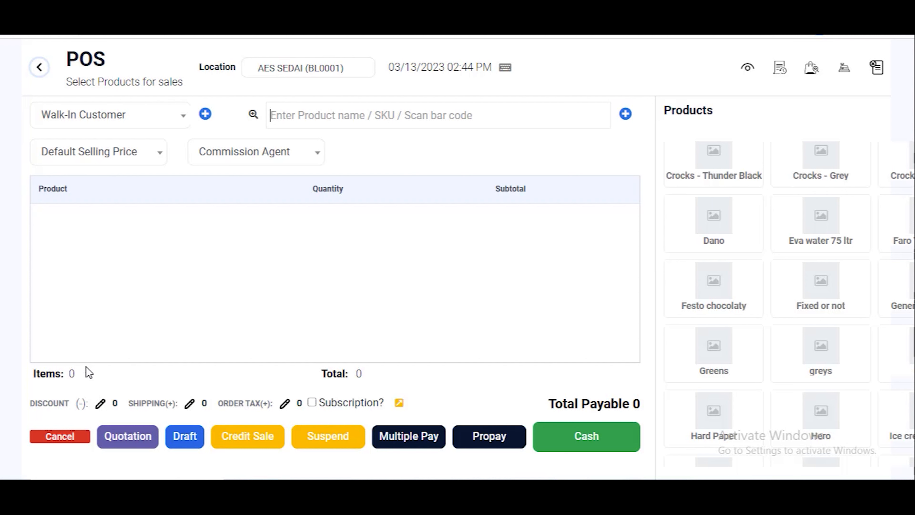
Replace the walk-in customer with a registered customer found by a name search
left_click(131, 114)
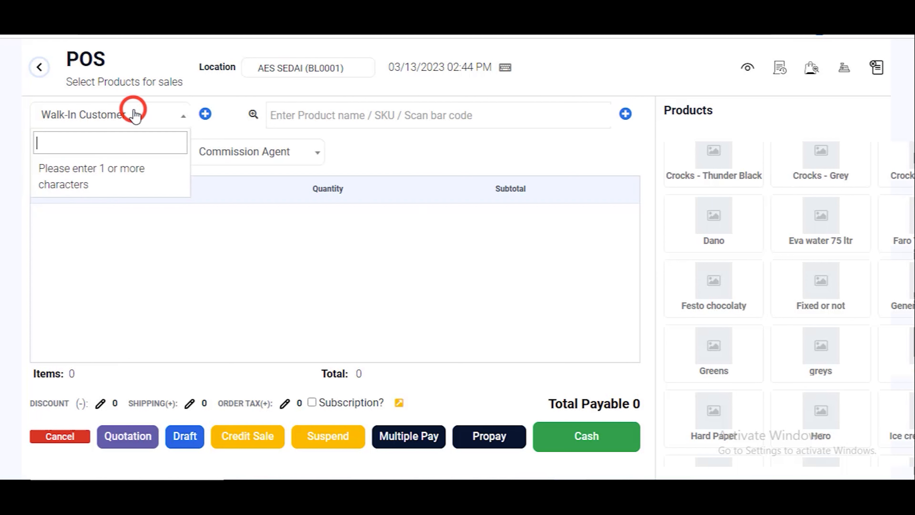
type("em")
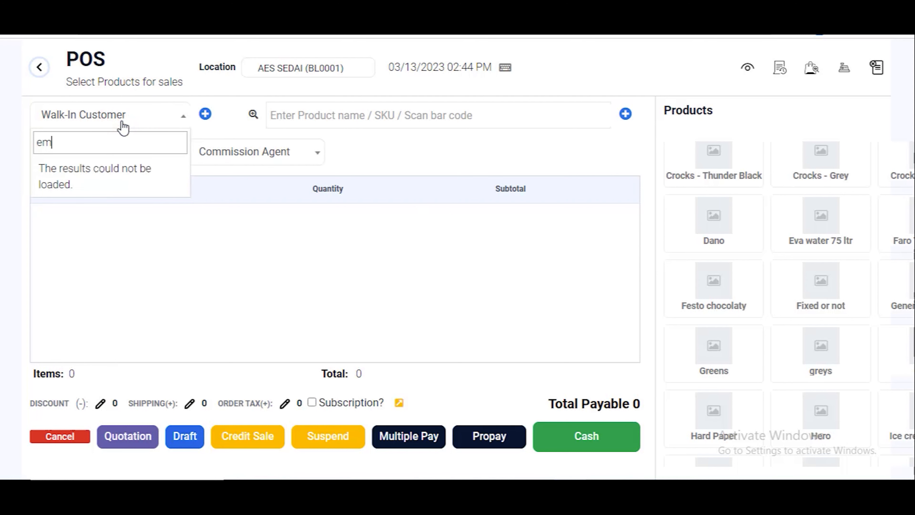
left_click(102, 180)
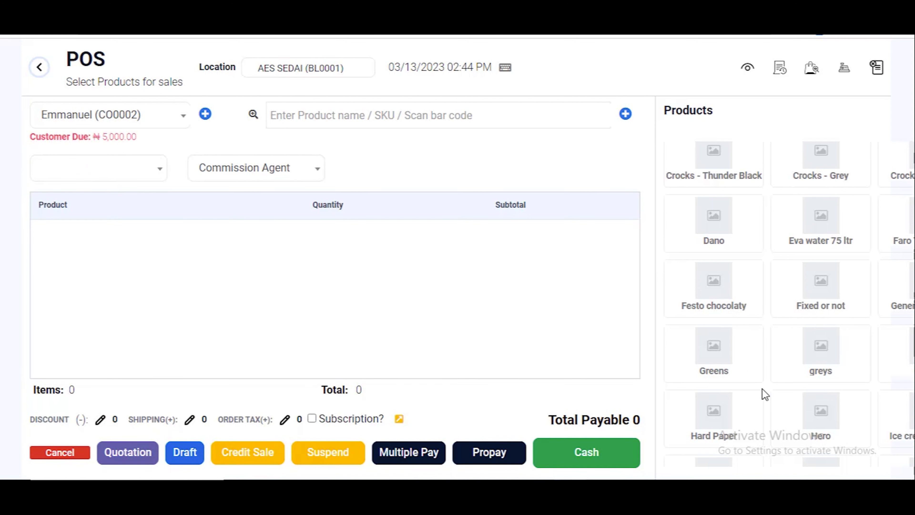
Search the products for "croc" and add Crocks (Color:Thunder Black) to the registered customer's cart
scroll(749, 357, "down", 2)
scroll(739, 375, "down", 3)
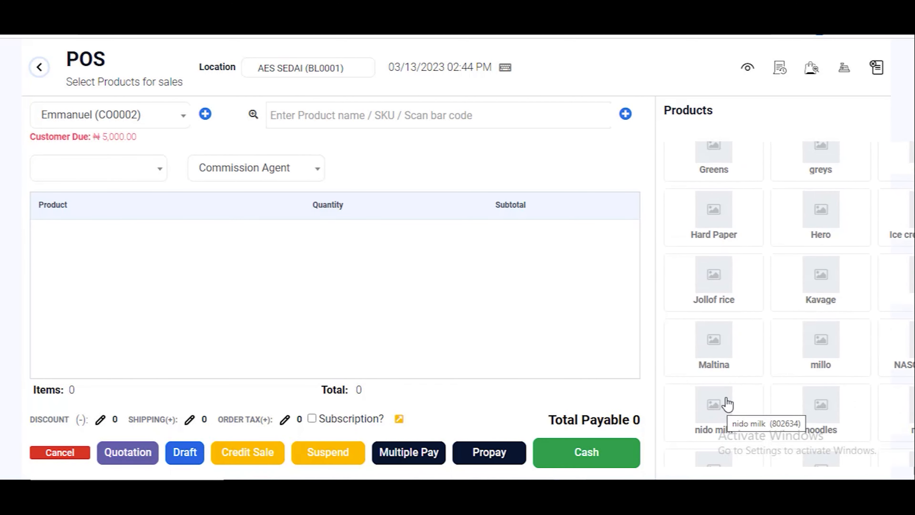
scroll(726, 397, "down", 2)
scroll(718, 384, "down", 1)
left_click(302, 121)
type("cr")
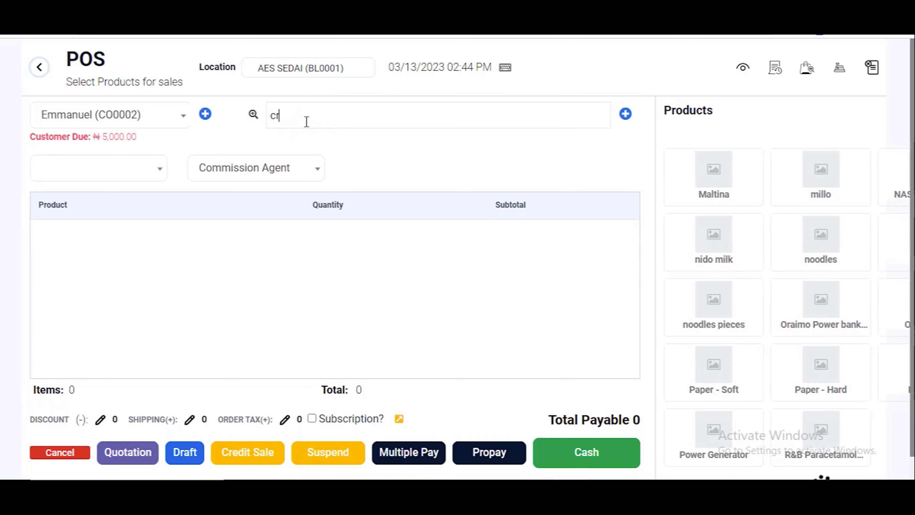
type("oc")
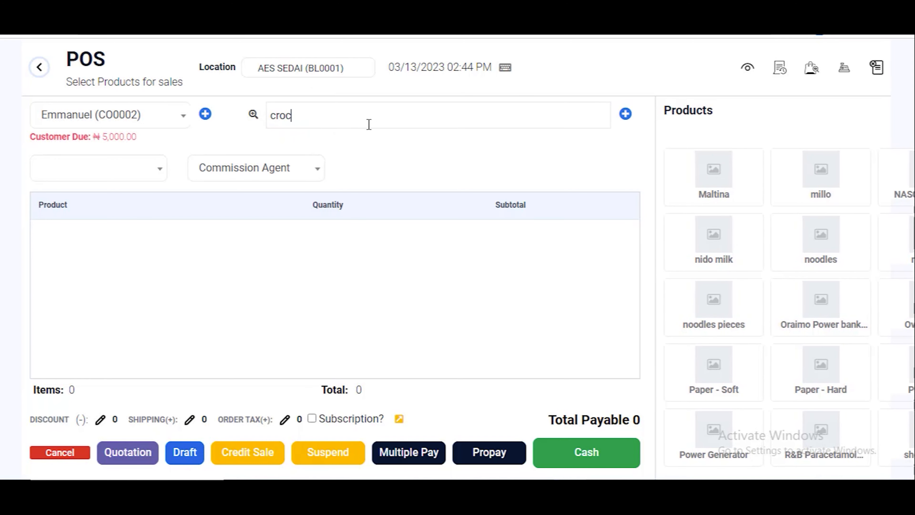
left_click(309, 151)
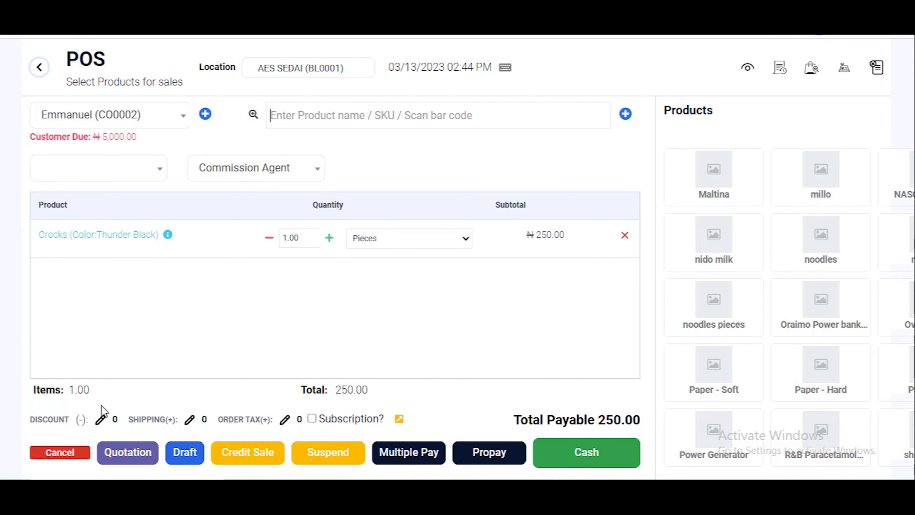
Apply a fixed discount of 20 to the sale and compare the total with the total payable
left_click(100, 421)
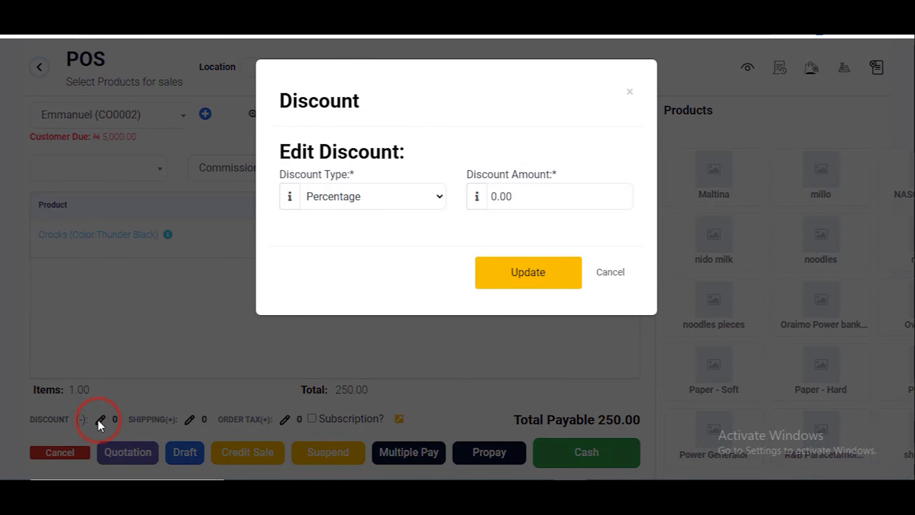
left_click(344, 197)
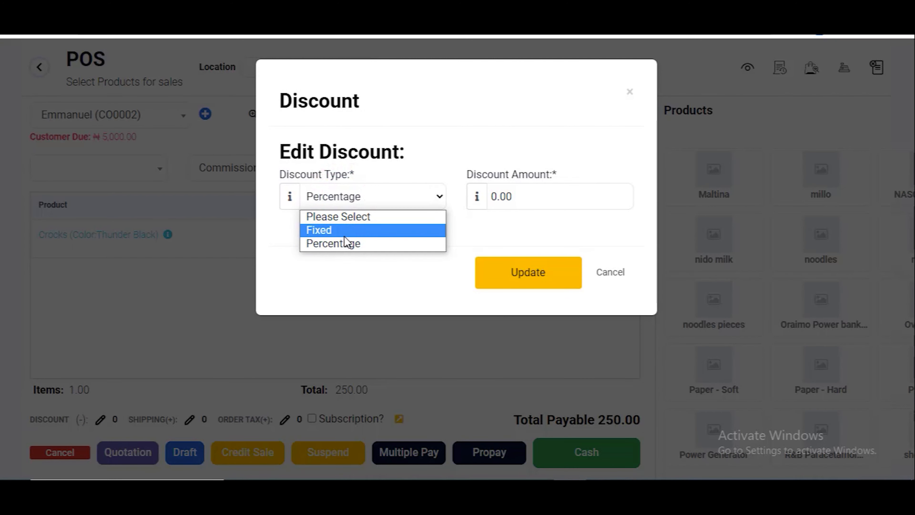
left_click(345, 230)
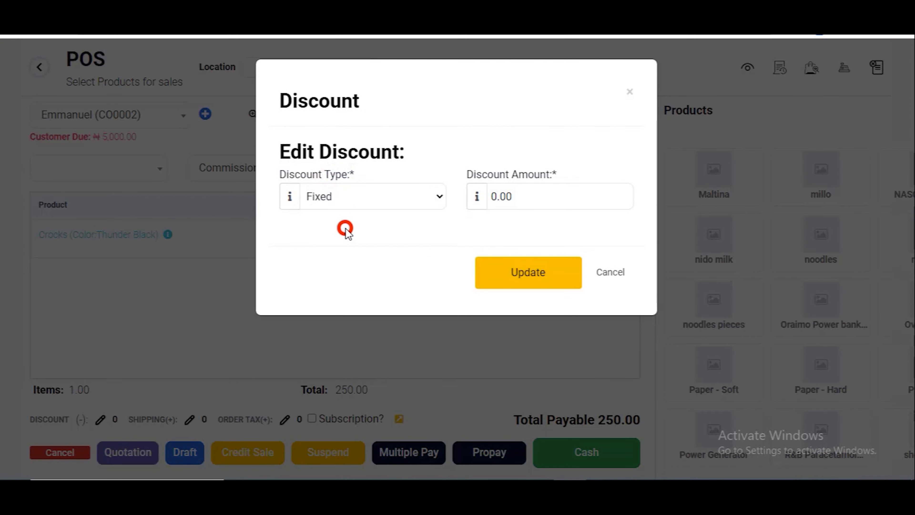
left_click(527, 197)
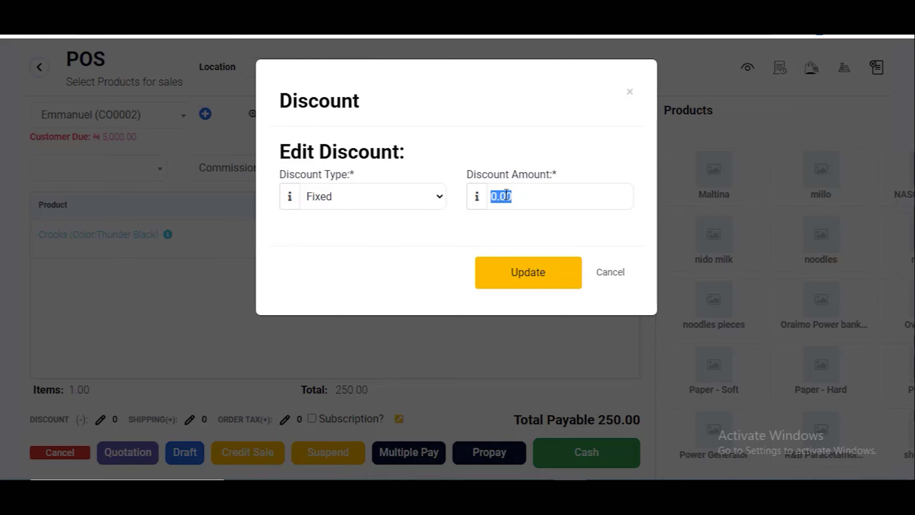
type("20")
left_click(534, 283)
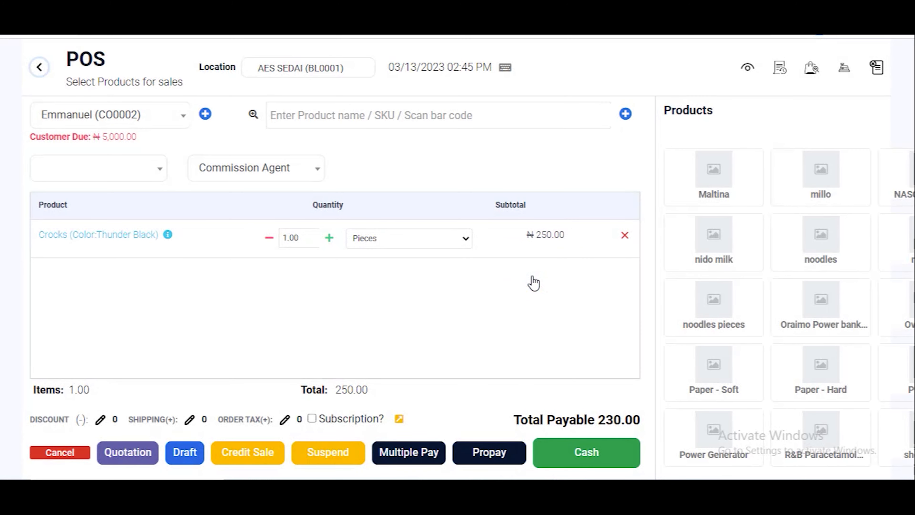
double_click(339, 385)
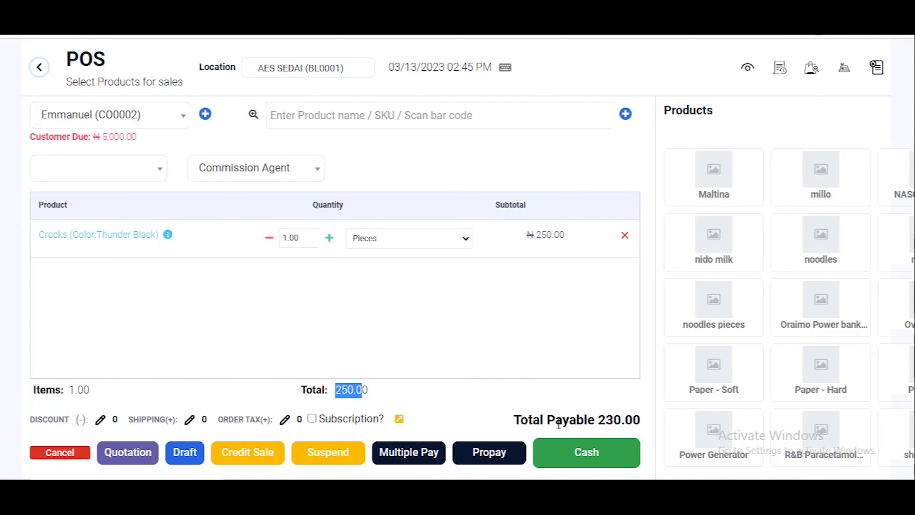
left_click(570, 418)
left_click_drag(569, 419, 650, 422)
left_click(620, 425)
Enter "THis is my shipping details" as the sale's shipping details, with "details" on a second line
left_click(189, 420)
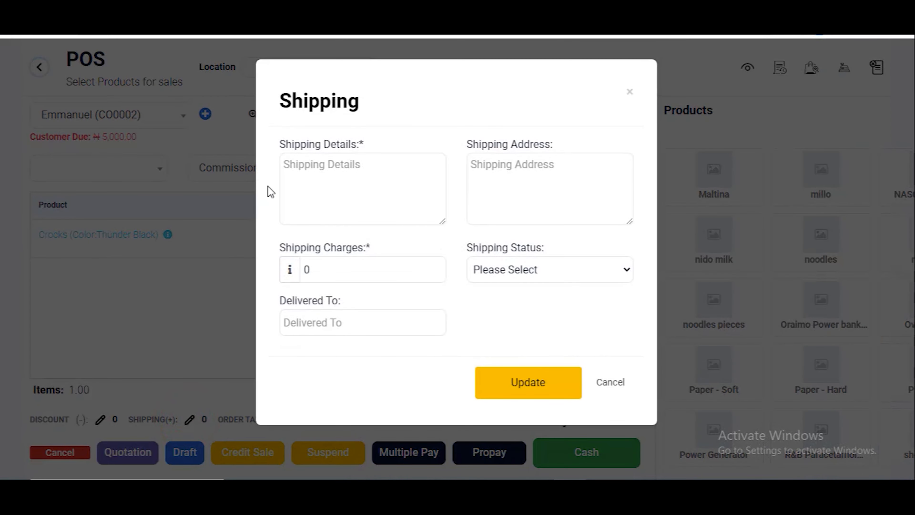
left_click(324, 165)
type("THis i")
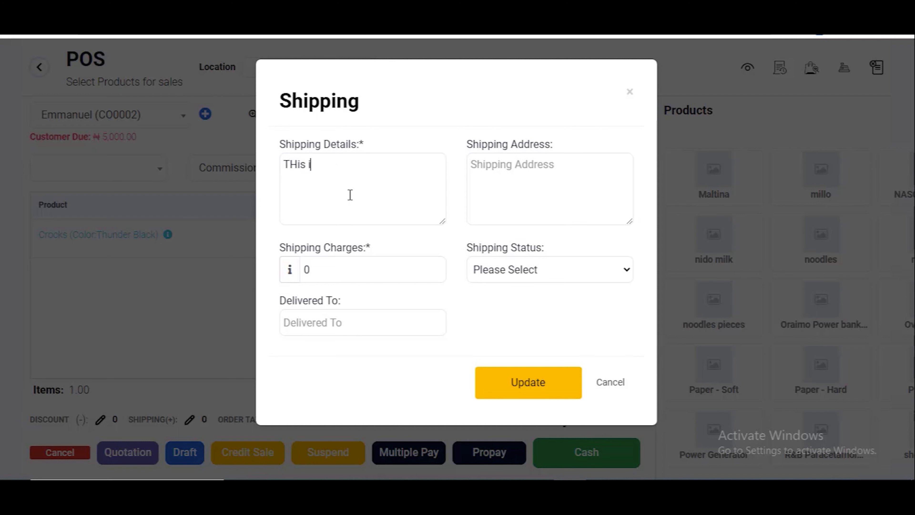
type("s a")
type("my shi")
type("pping")
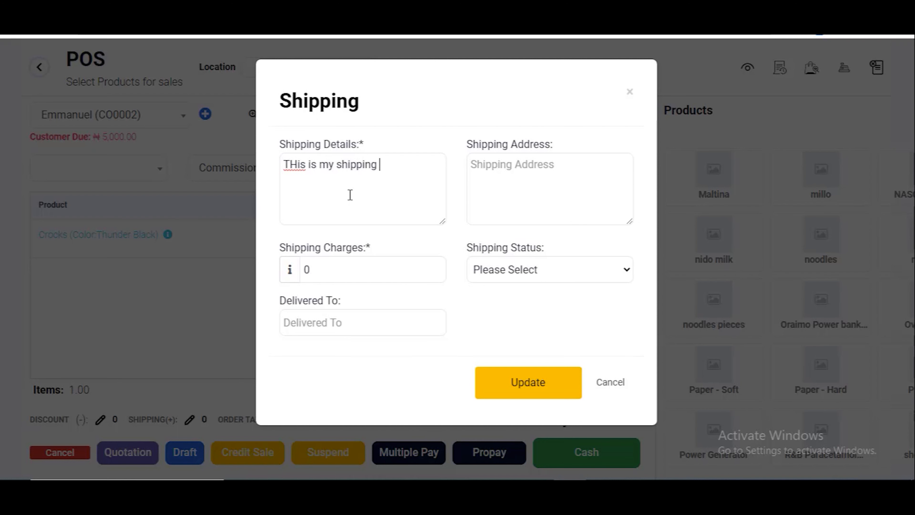
key("Return")
type("details")
Fill in the first saved suggestion as the shipping address and set the shipping charges to 20
left_click(500, 179)
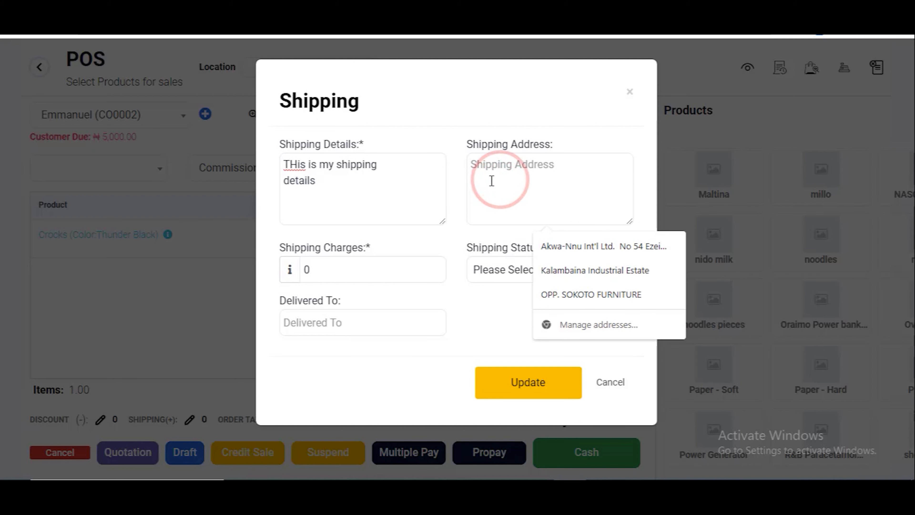
left_click(577, 249)
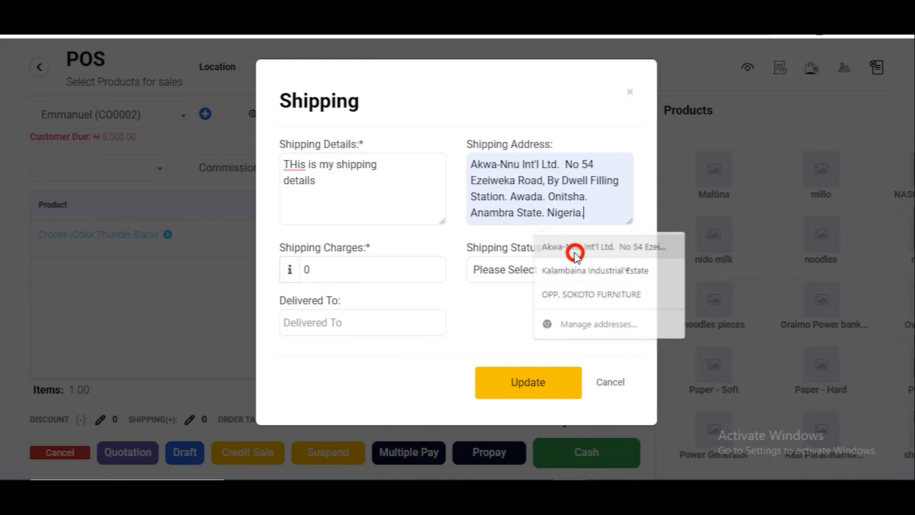
left_click(327, 271)
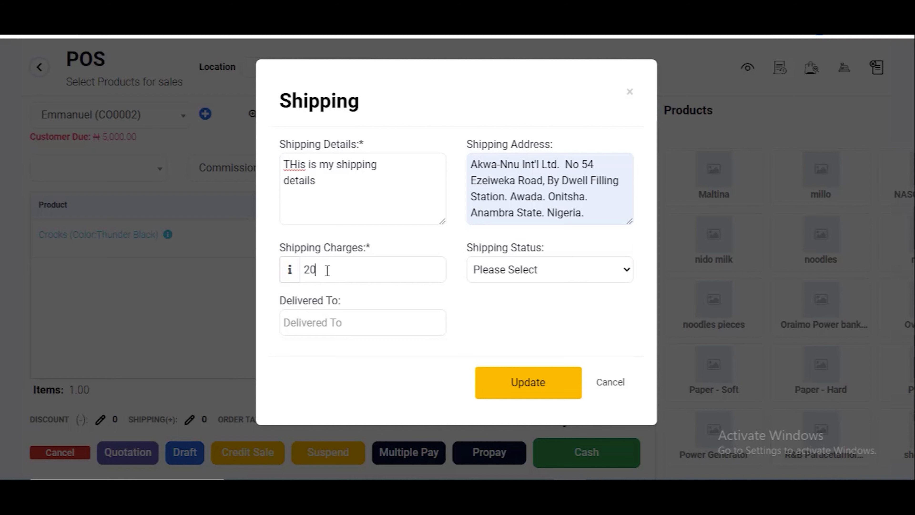
left_click(425, 239)
Set the shipping status to Ordered, enter the recipient's name as the delivery contact, and update the shipping information
left_click(513, 267)
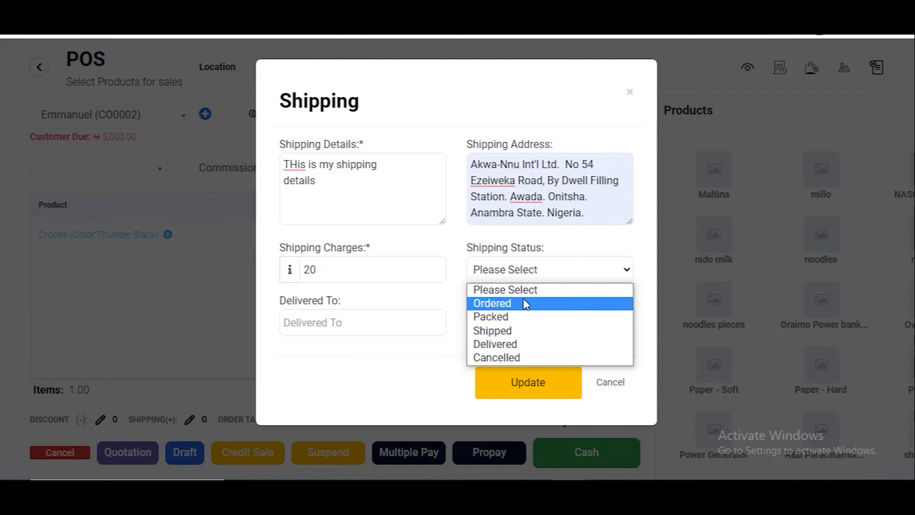
left_click(508, 300)
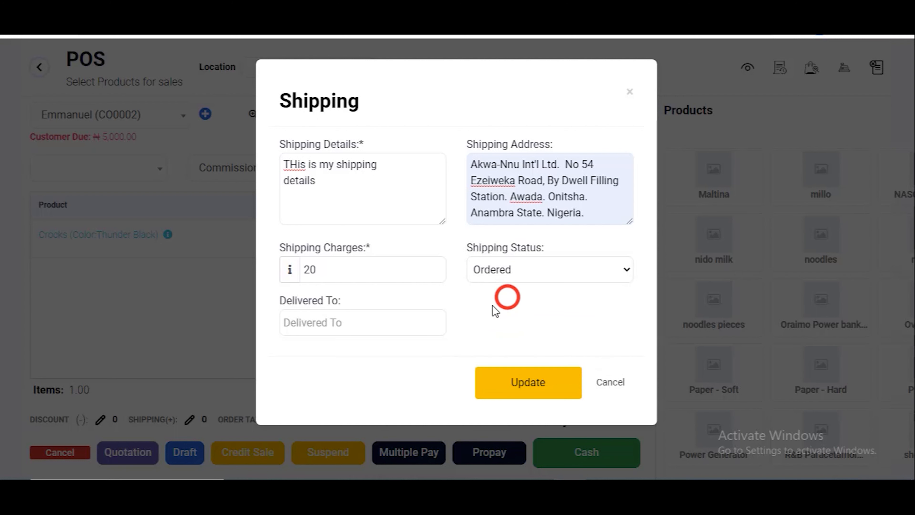
left_click(335, 323)
type("M")
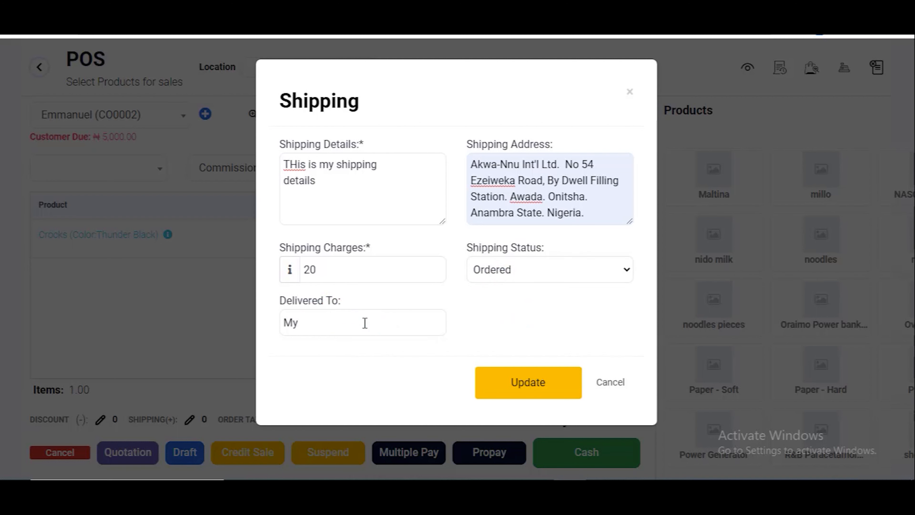
type("r Emmanuel")
left_click(537, 377)
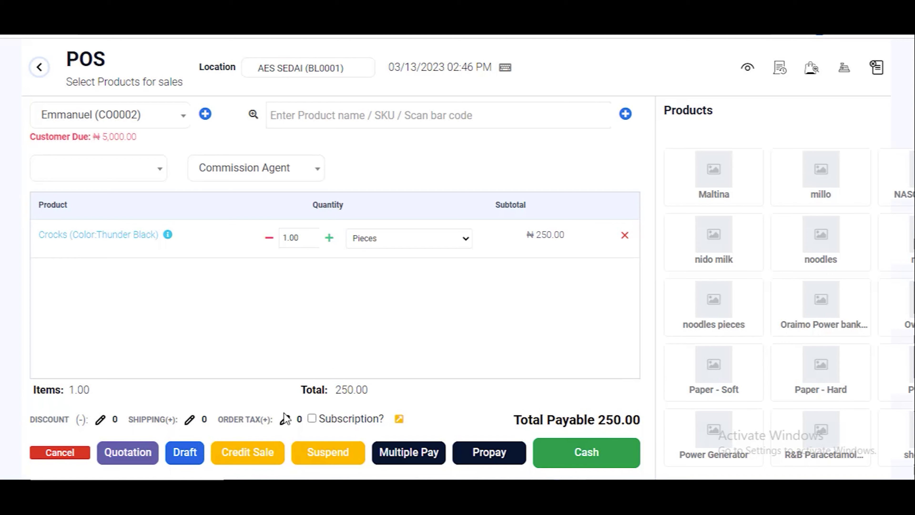
Apply VAT as the order tax on the sale and check the total payable
left_click(285, 421)
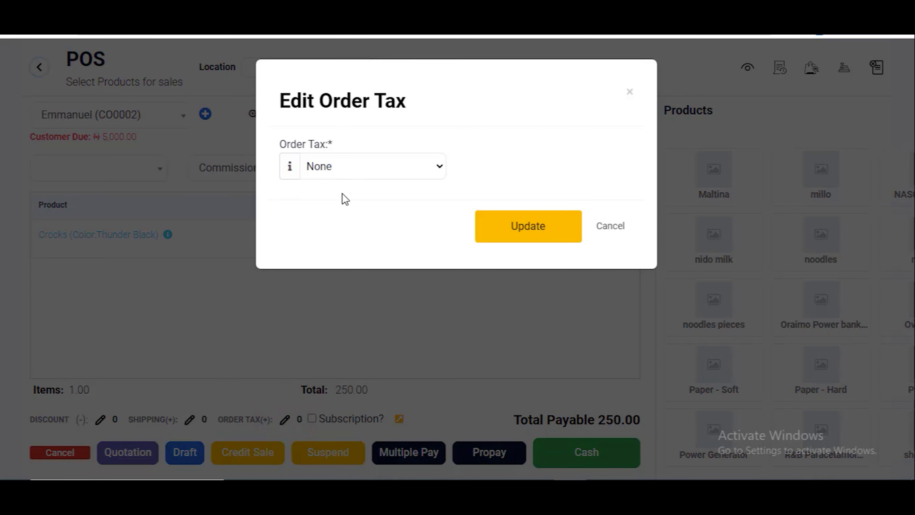
left_click(350, 174)
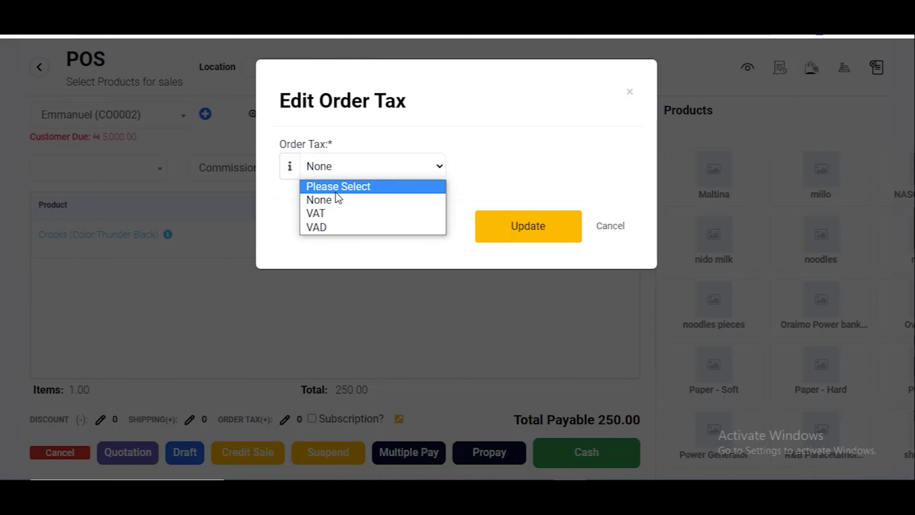
left_click(332, 213)
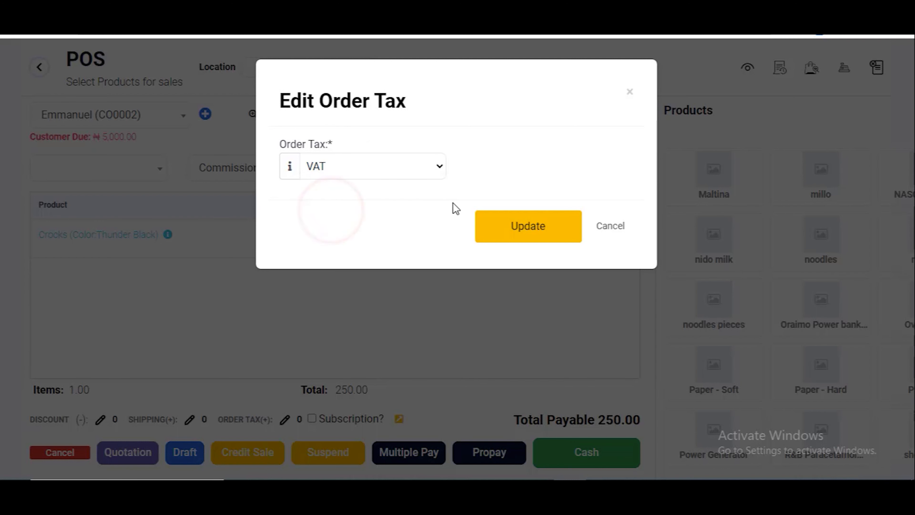
left_click(539, 233)
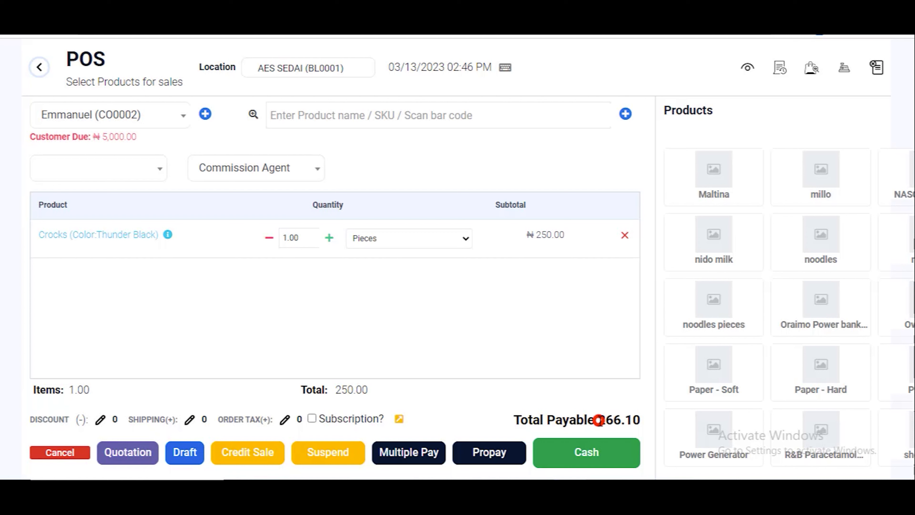
left_click_drag(598, 420, 635, 420)
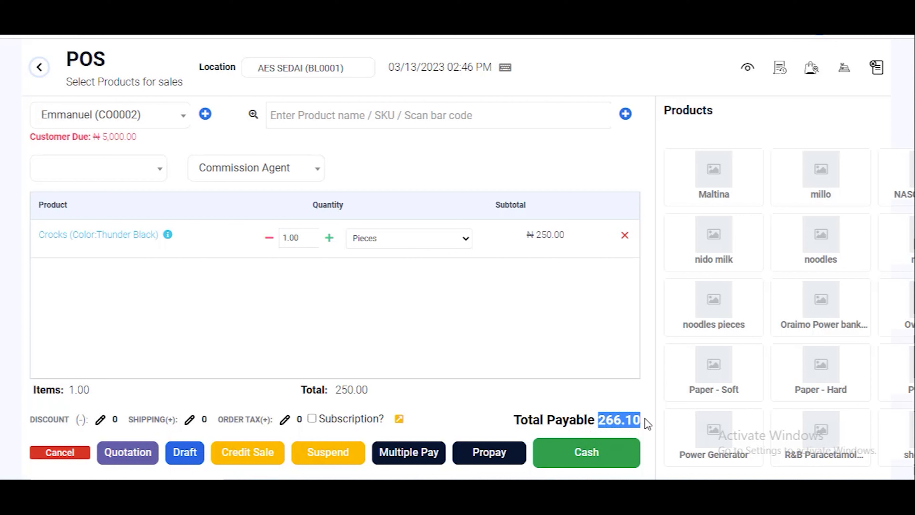
left_click(599, 421)
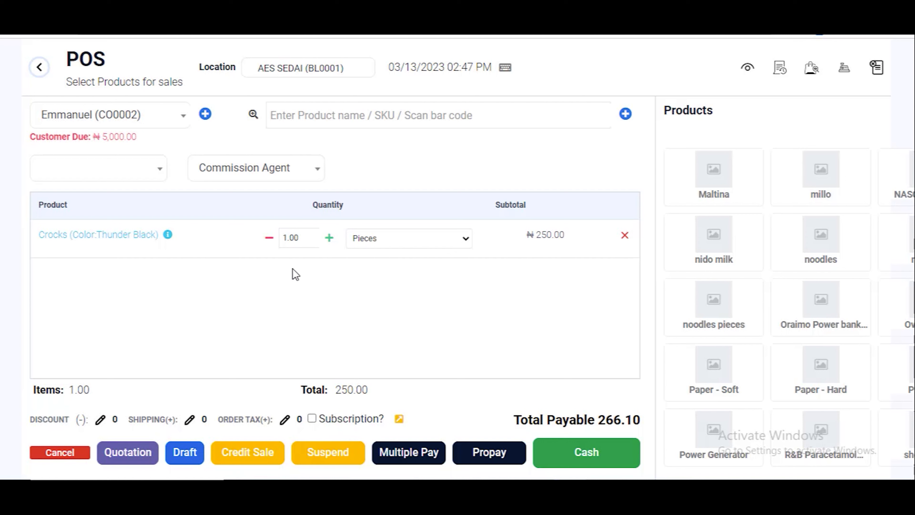
Mark the sale as a subscription and clear the mark again
left_click(313, 419)
left_click(312, 419)
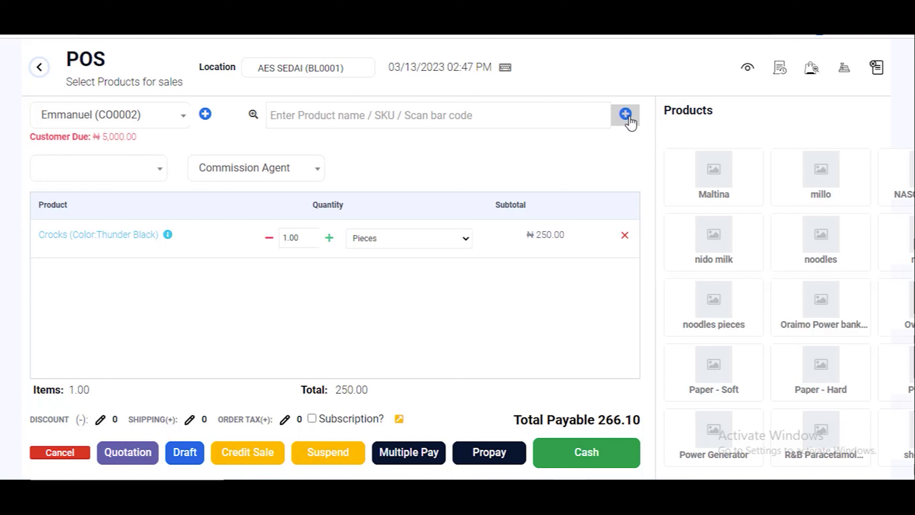
Open the form for adding a new product, review its fields down to the pricing section, and close it
left_click(523, 116)
left_click(628, 110)
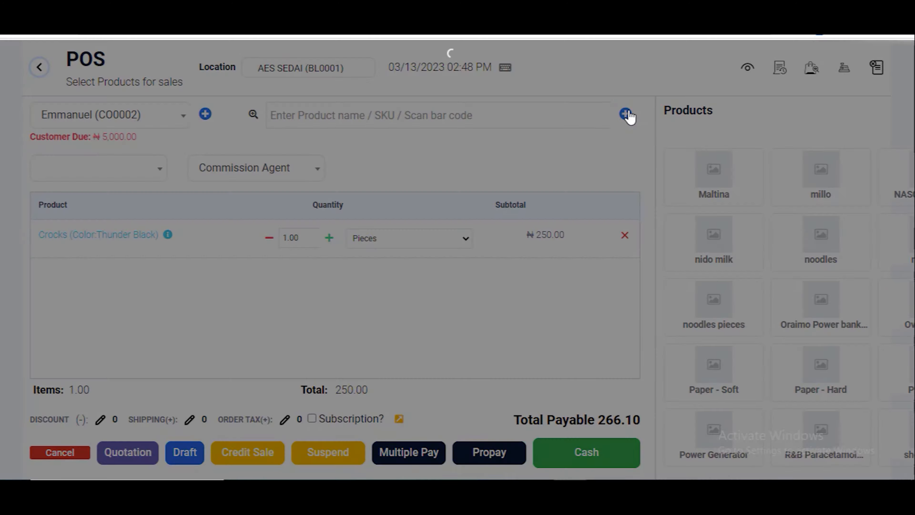
scroll(368, 149, "down", 2)
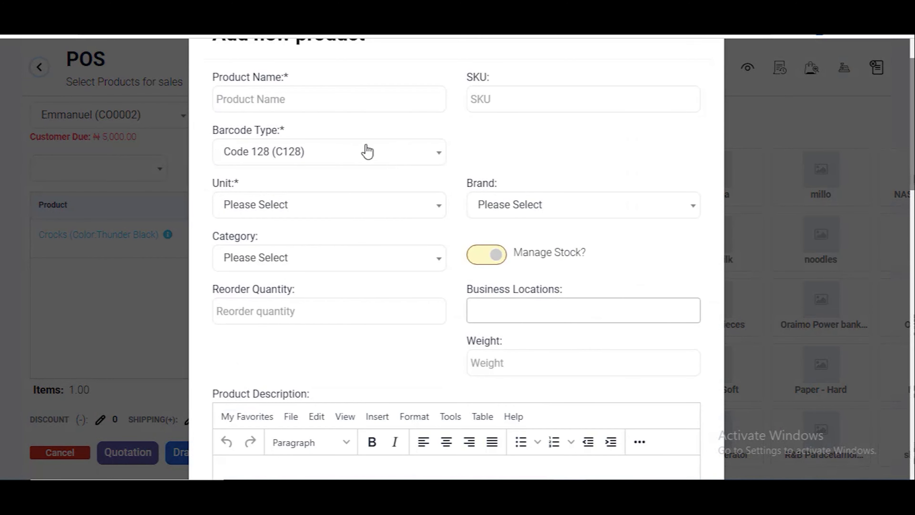
scroll(306, 198, "down", 7)
scroll(311, 198, "down", 8)
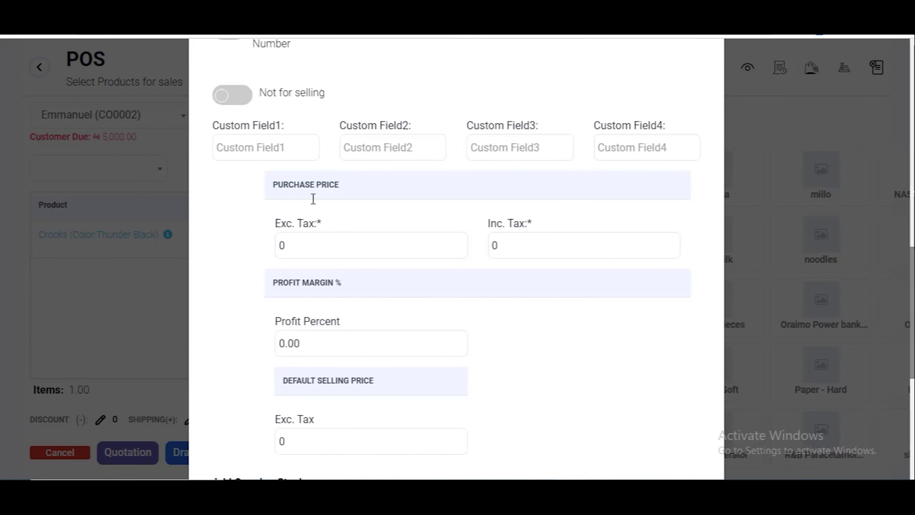
scroll(312, 202, "up", 15)
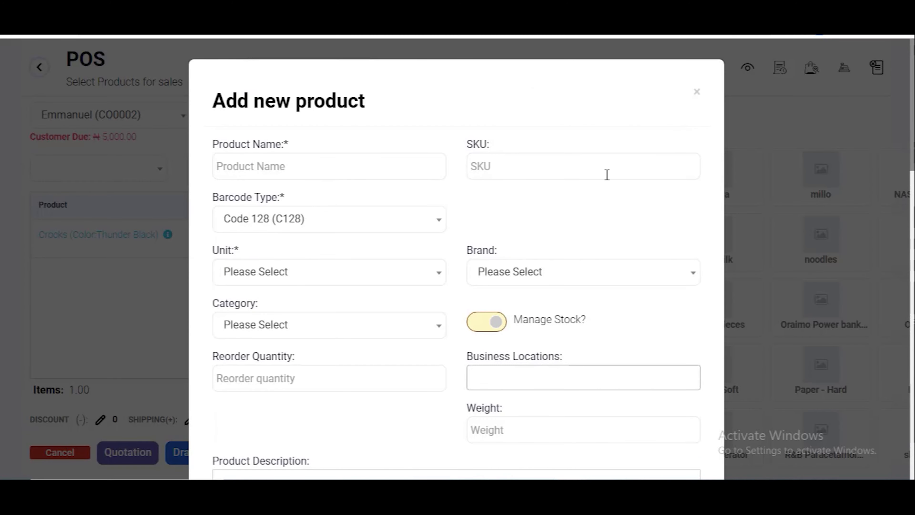
left_click(697, 94)
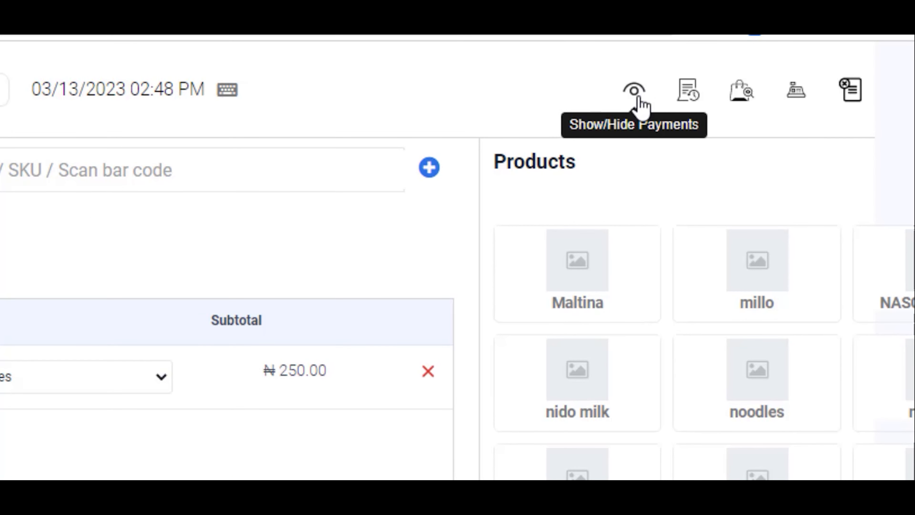
Toggle the payments display on and off, and review the recent final, quotation and draft transactions
left_click(635, 98)
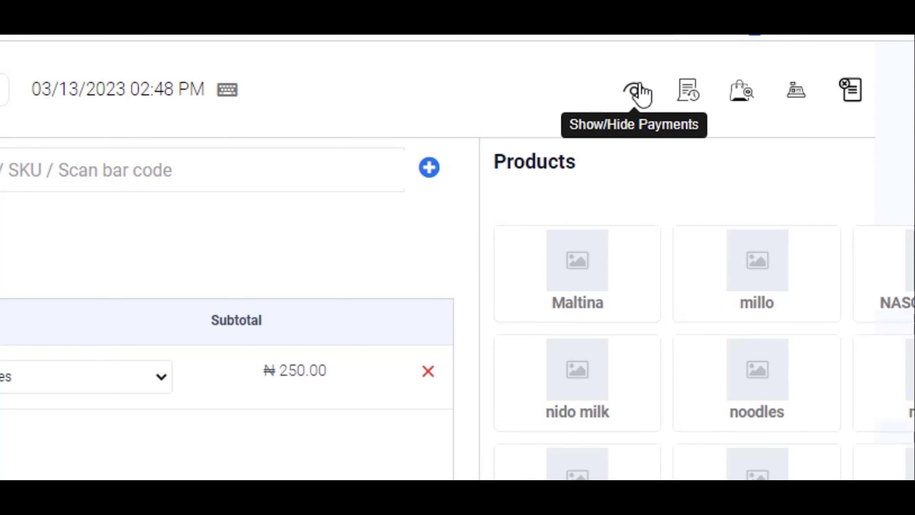
left_click(625, 89)
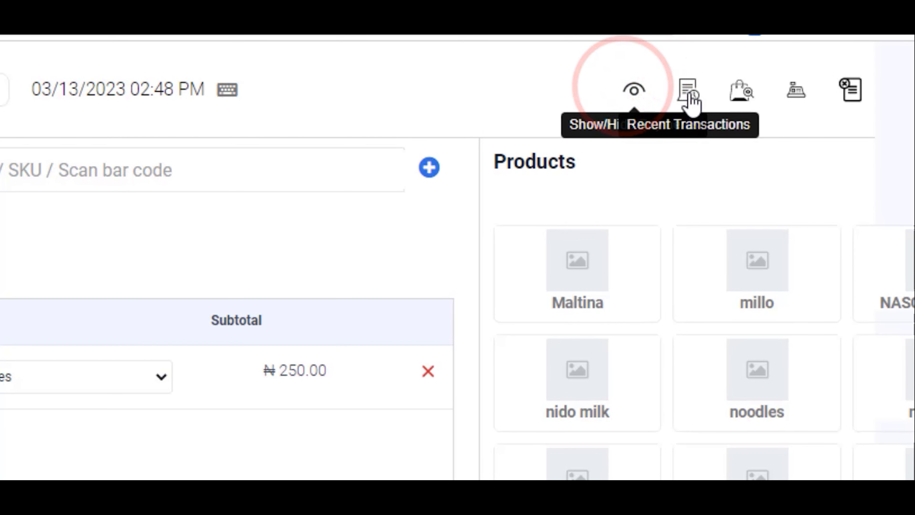
left_click(684, 93)
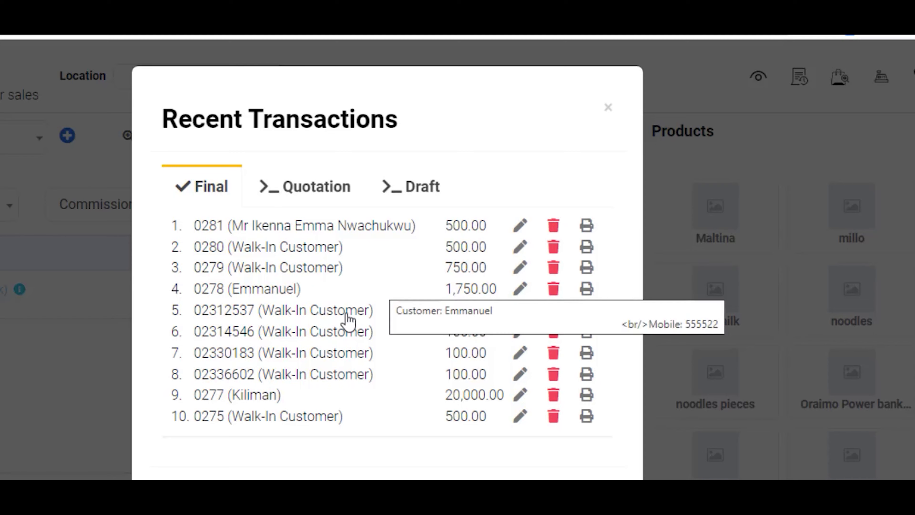
left_click(309, 188)
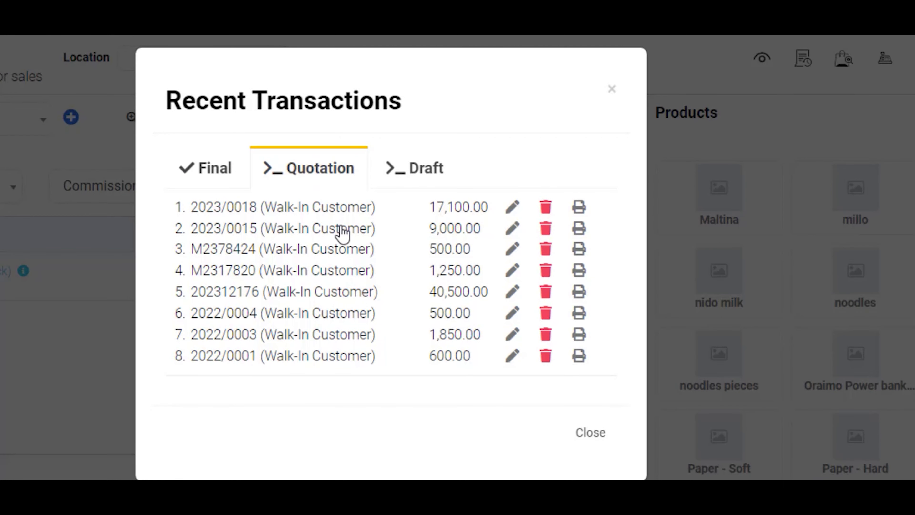
left_click(421, 168)
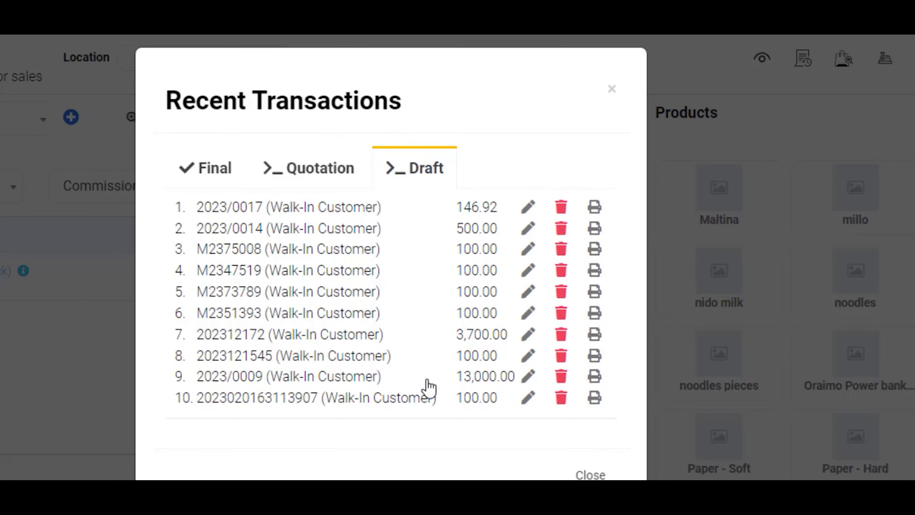
left_click(583, 475)
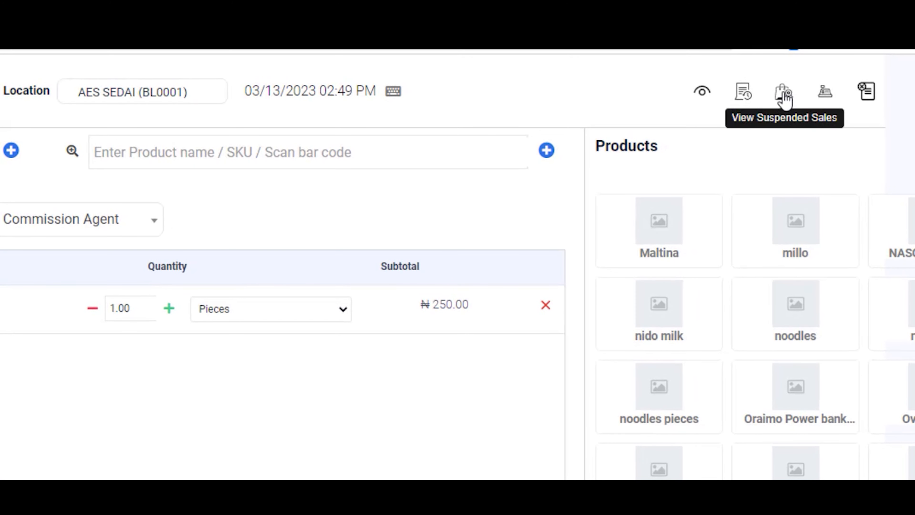
View the suspended sales and close the list
left_click(782, 86)
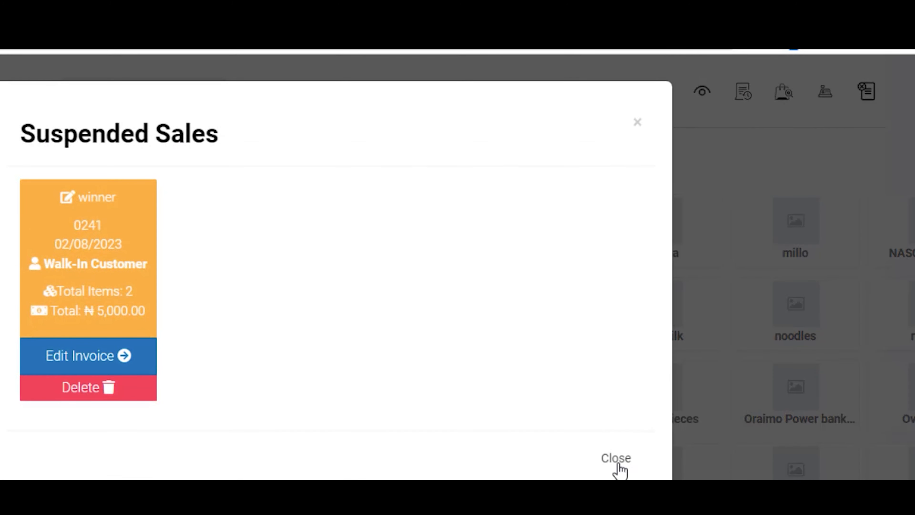
left_click(617, 462)
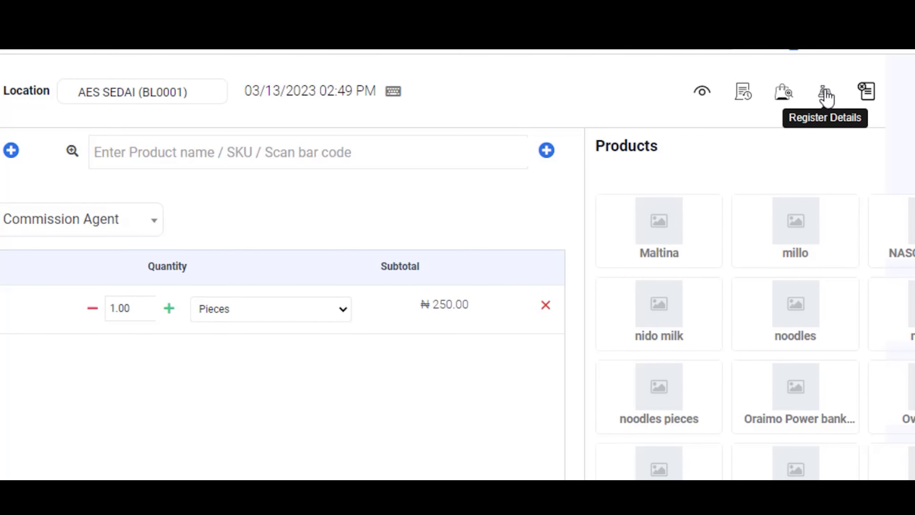
Open the register details and examine the cash payment and bank transfer amounts in the payment method table
left_click(825, 96)
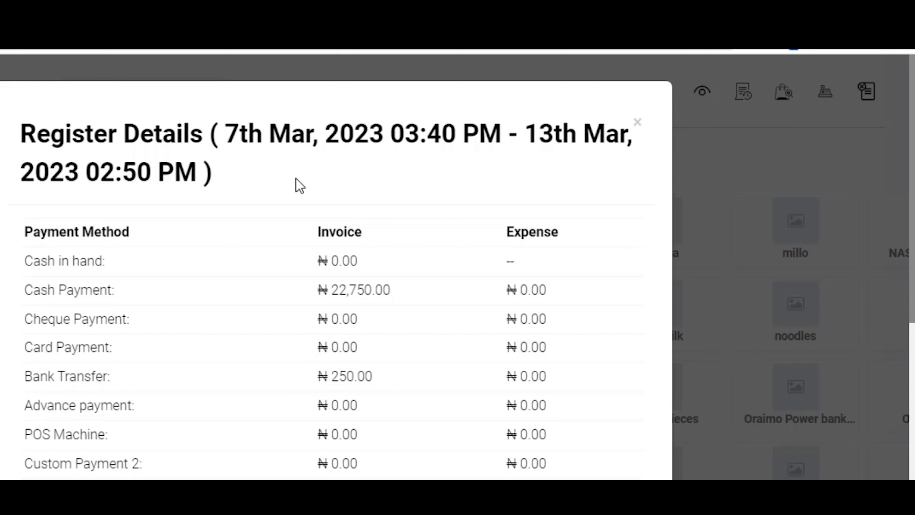
scroll(267, 288, "down", 2)
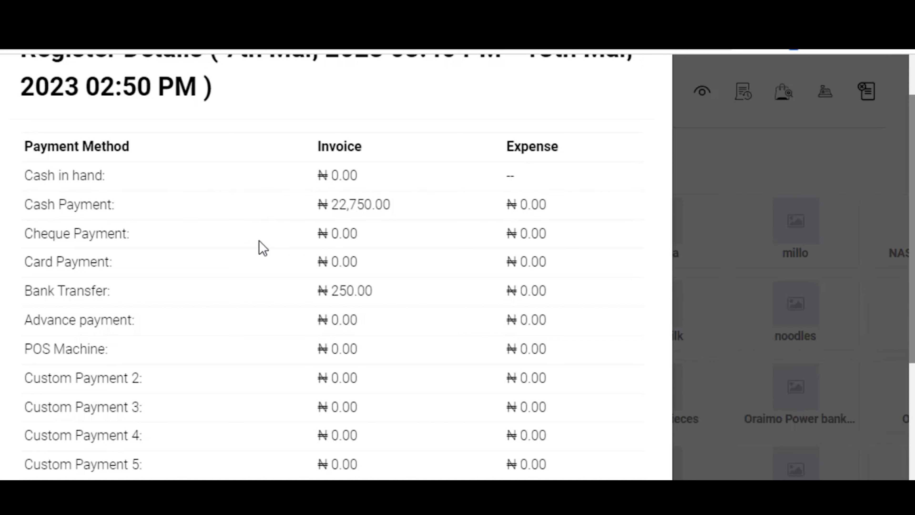
left_click_drag(35, 206, 221, 208)
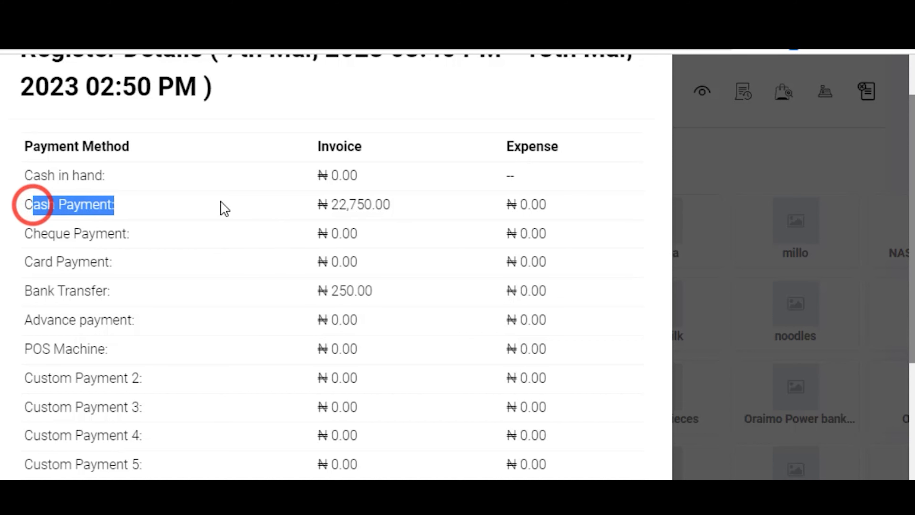
left_click_drag(275, 196, 401, 206)
left_click(331, 207)
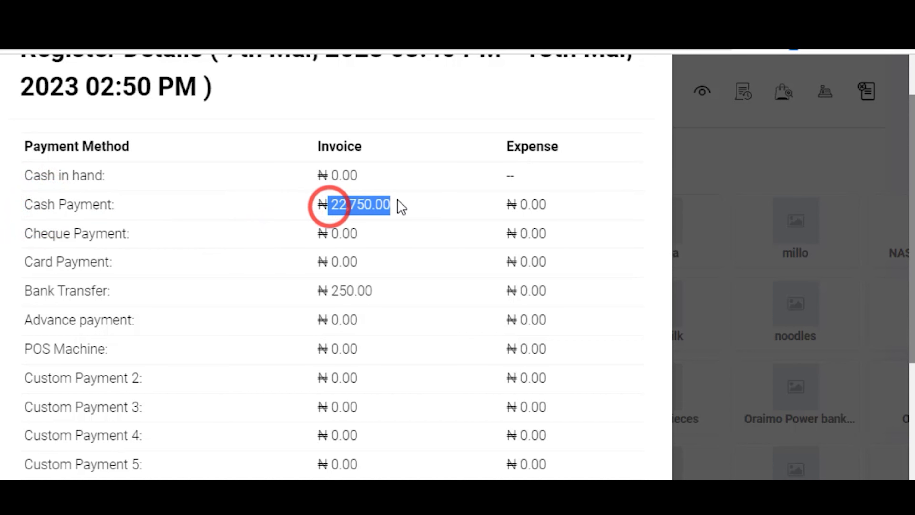
left_click_drag(67, 287, 354, 290)
Examine the total sales, total payment and credit sales amounts in the summary of the register details
scroll(353, 313, "down", 2)
scroll(353, 316, "down", 5)
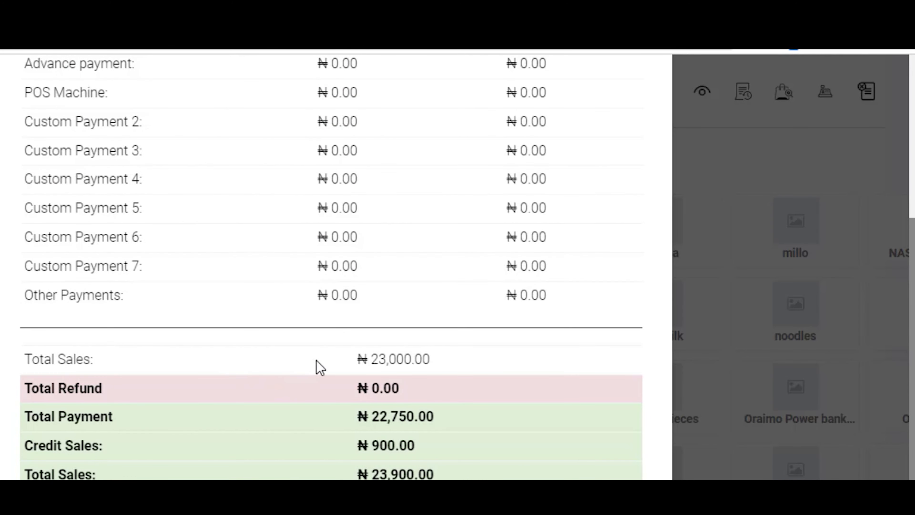
left_click_drag(378, 356, 416, 358)
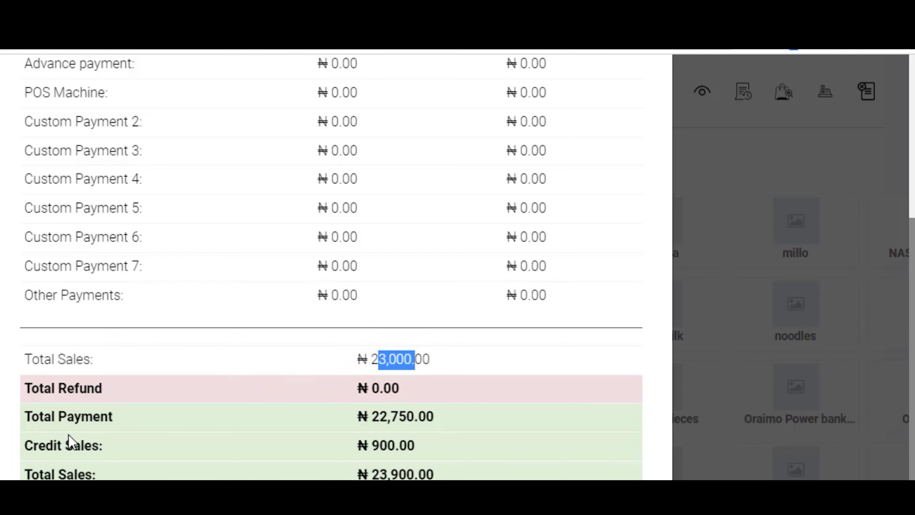
left_click_drag(377, 416, 427, 415)
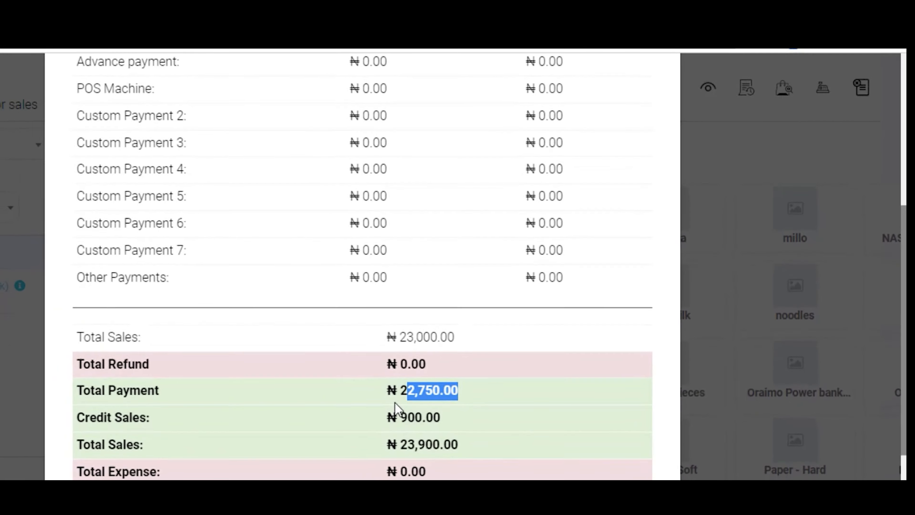
left_click_drag(431, 387, 472, 393)
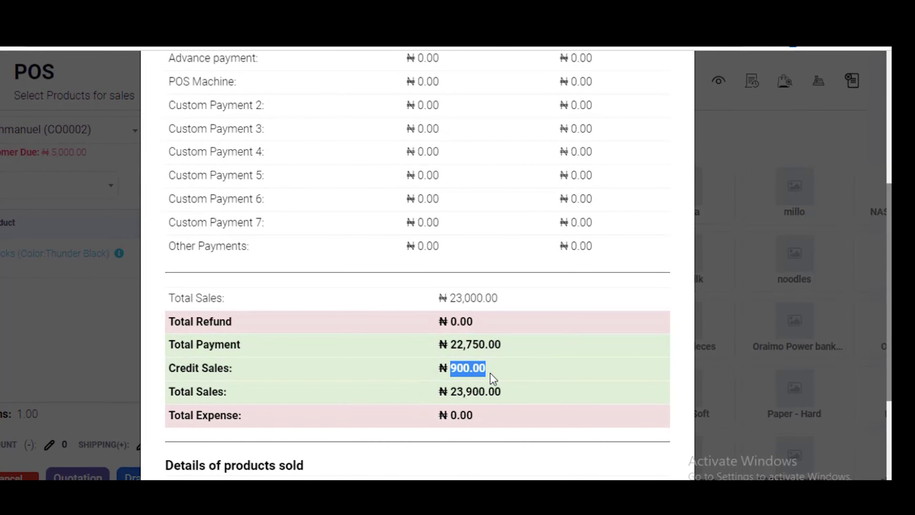
left_click_drag(448, 391, 505, 392)
Review the details of products sold below the register totals and close the register details without printing
scroll(490, 392, "down", 5)
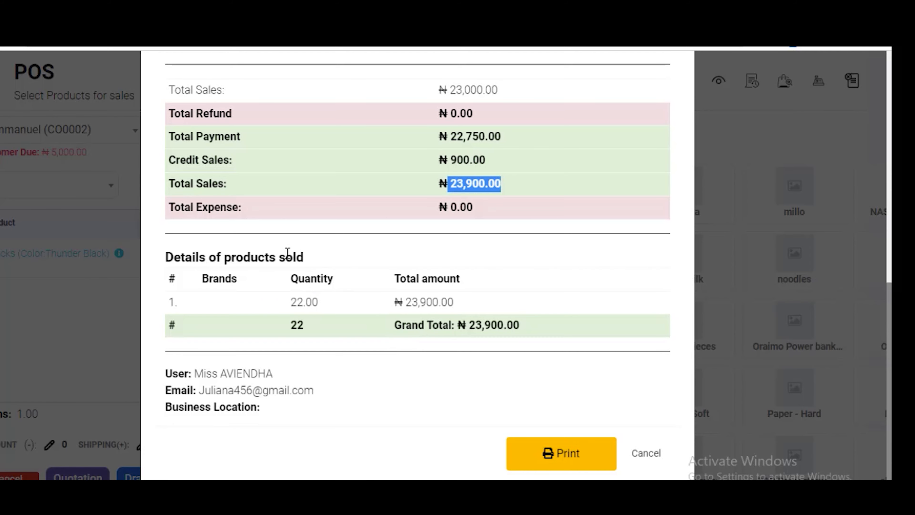
scroll(376, 348, "up", 5)
scroll(382, 349, "down", 5)
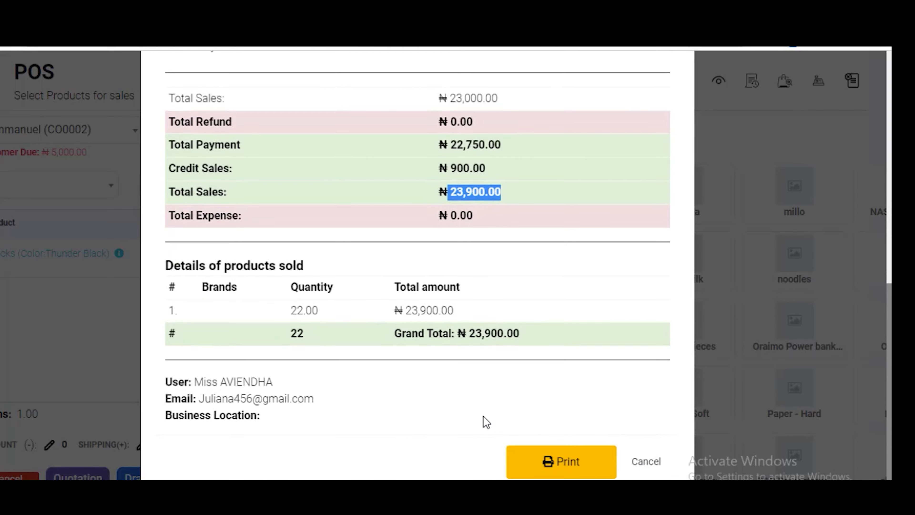
scroll(486, 421, "up", 3)
scroll(544, 454, "down", 3)
left_click(648, 447)
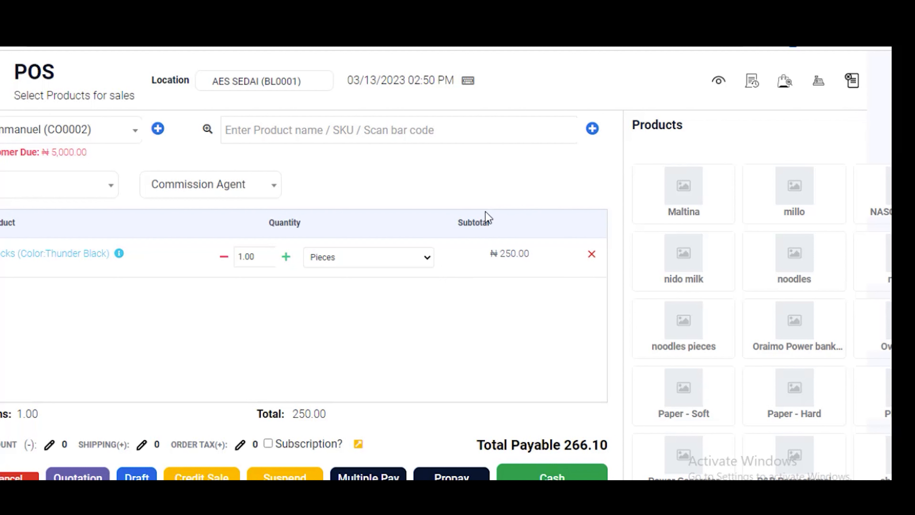
Close the current register with its prefilled totals and no closing note, agreeing to leave the page
left_click(852, 82)
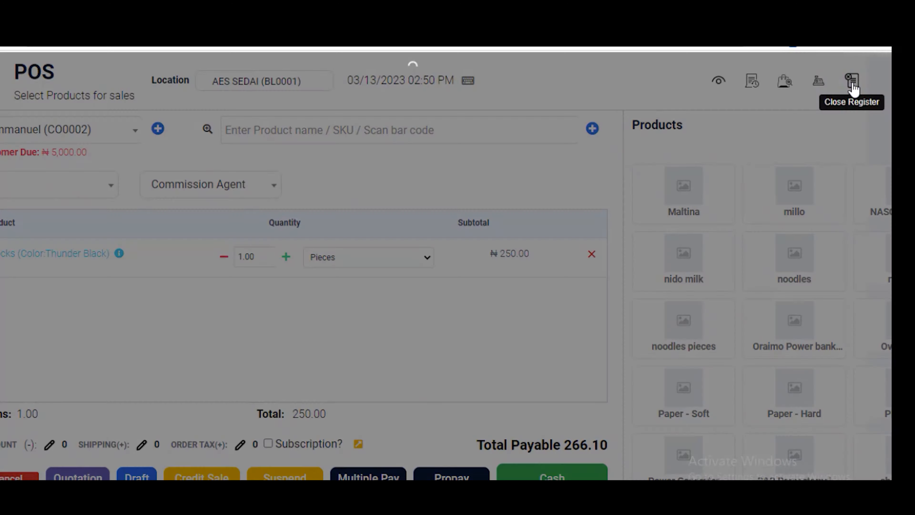
scroll(335, 186, "down", 8)
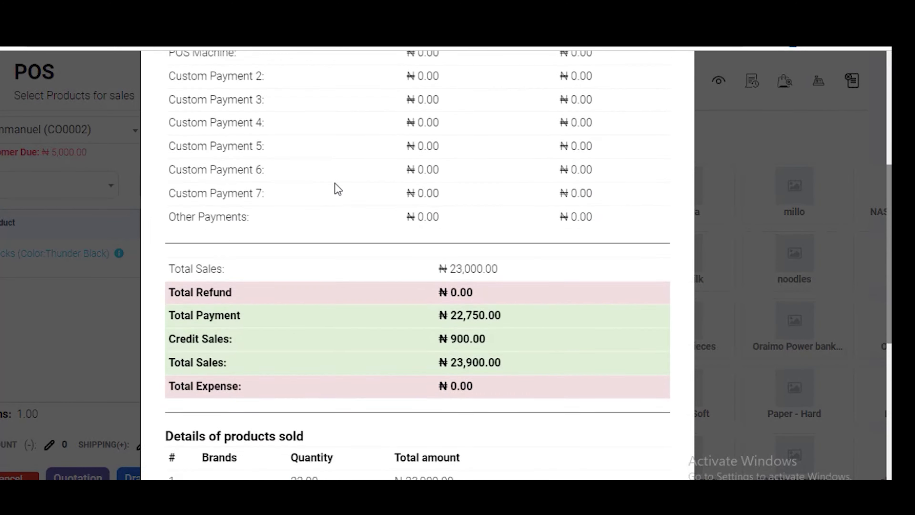
scroll(479, 318, "down", 10)
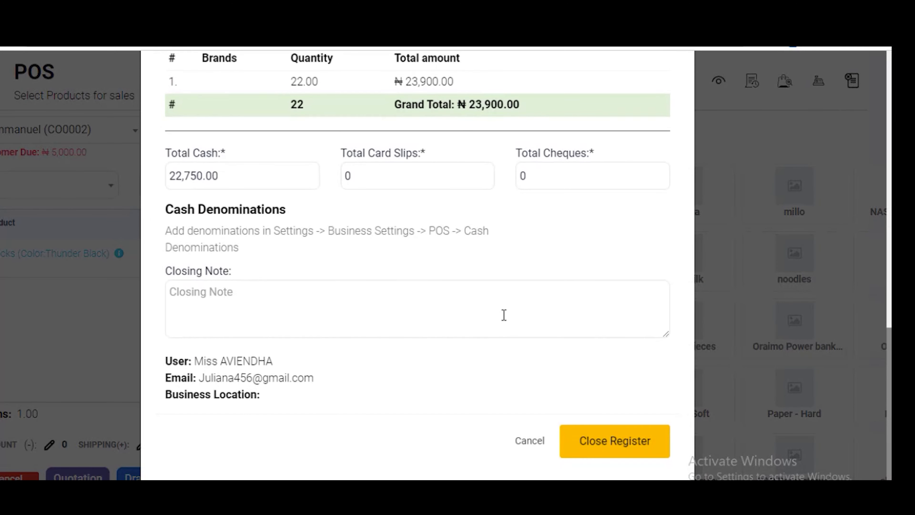
left_click(617, 453)
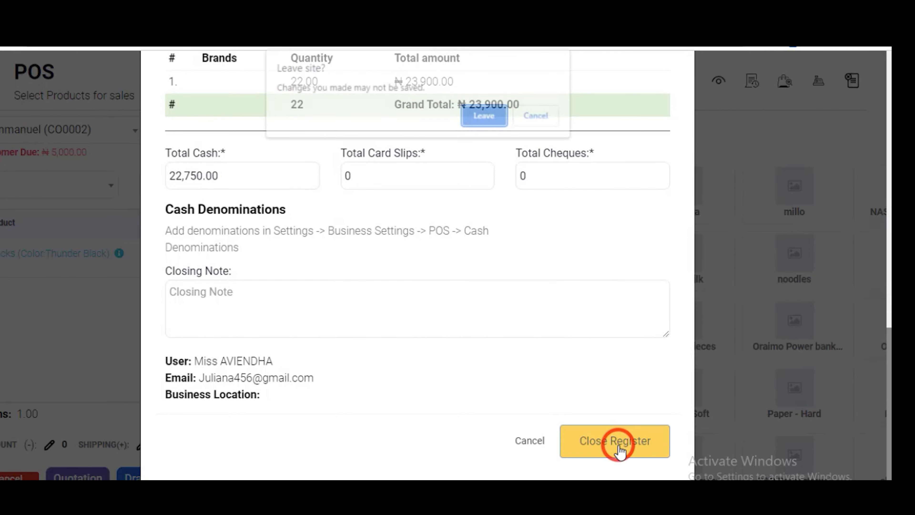
left_click(468, 114)
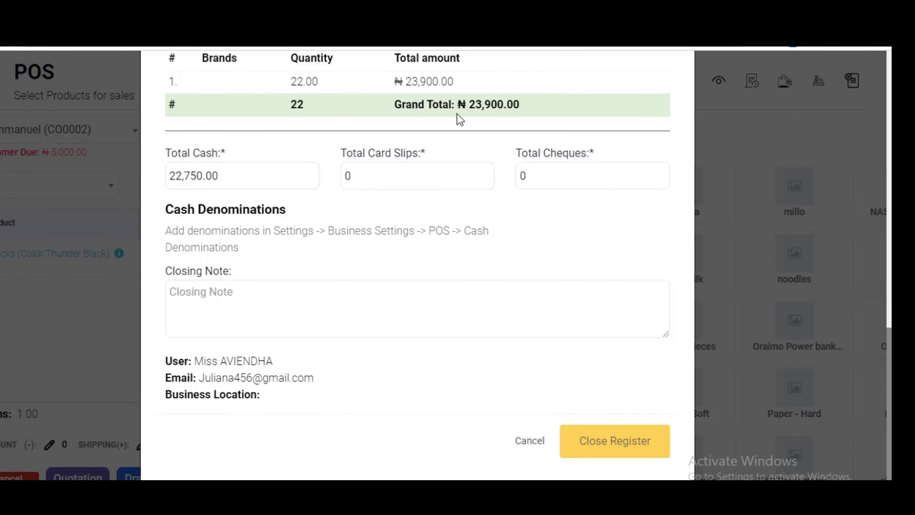
left_click(611, 453)
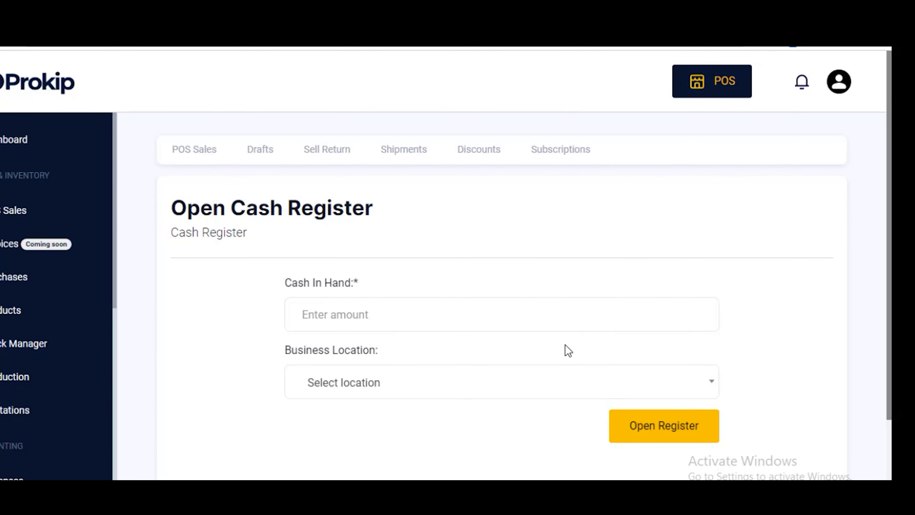
Open a new cash register with 0 as the cash in hand
left_click(396, 318)
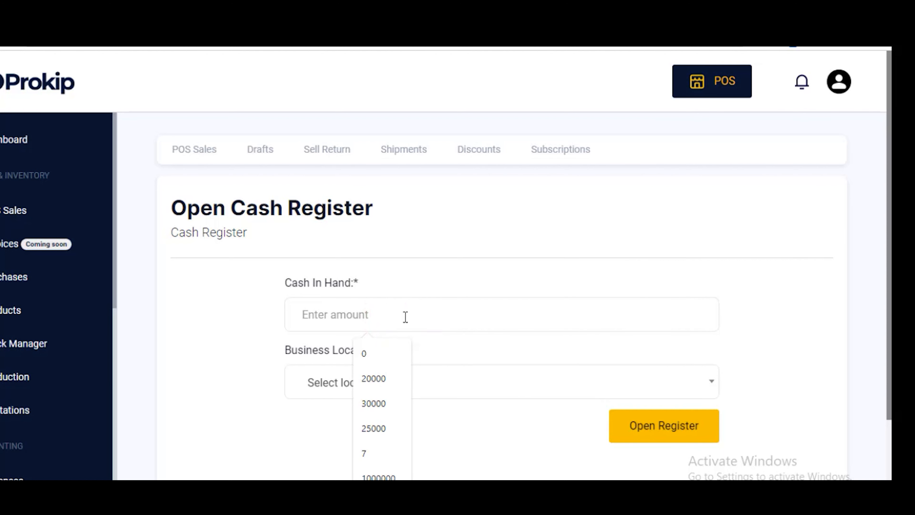
left_click(432, 285)
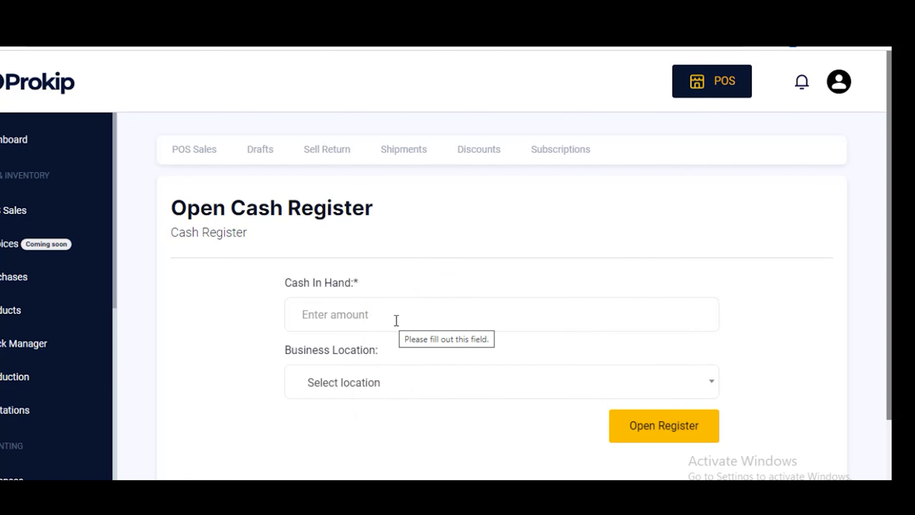
left_click(366, 312)
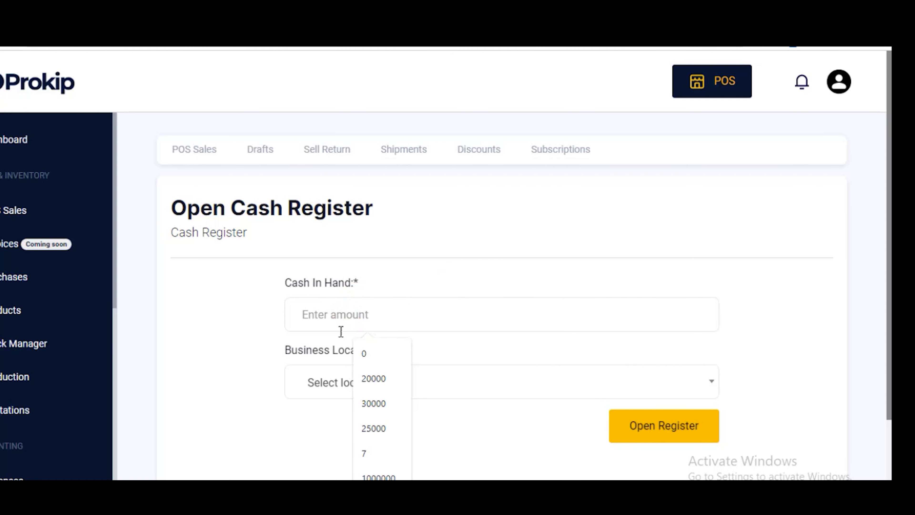
left_click(365, 353)
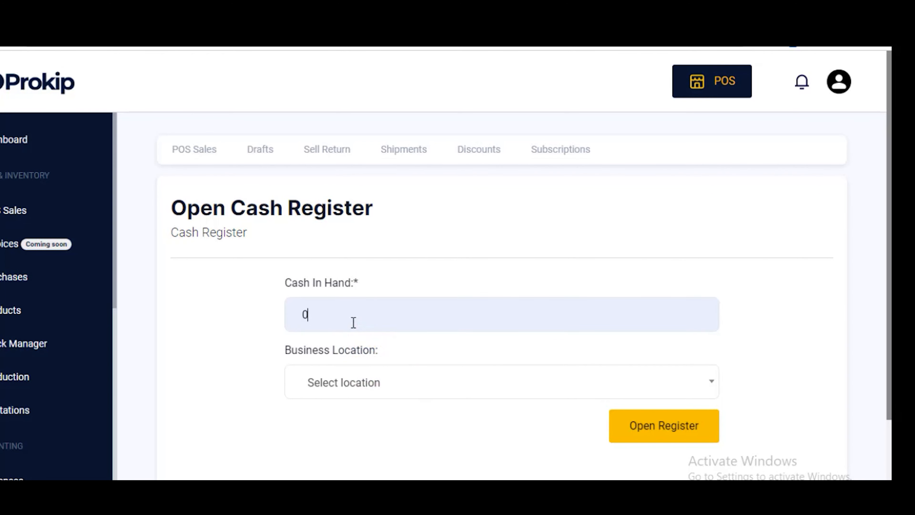
double_click(351, 321)
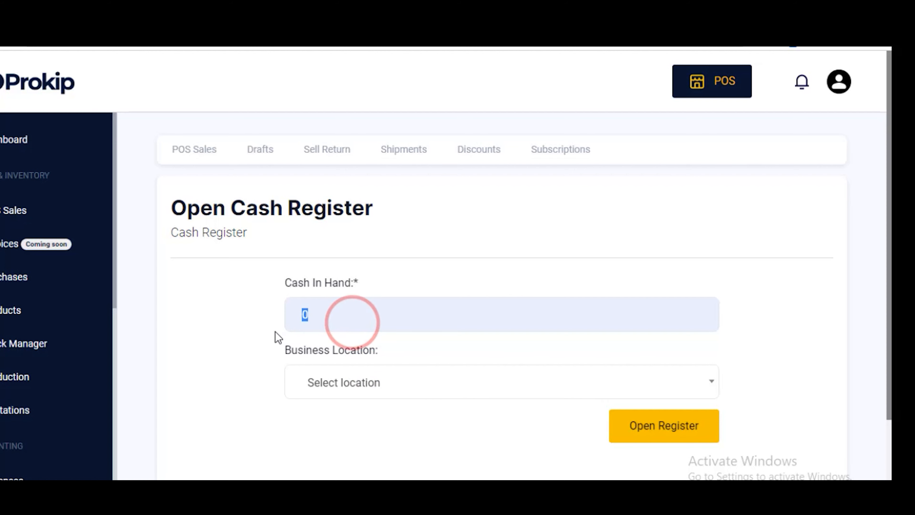
double_click(335, 322)
left_click(339, 312)
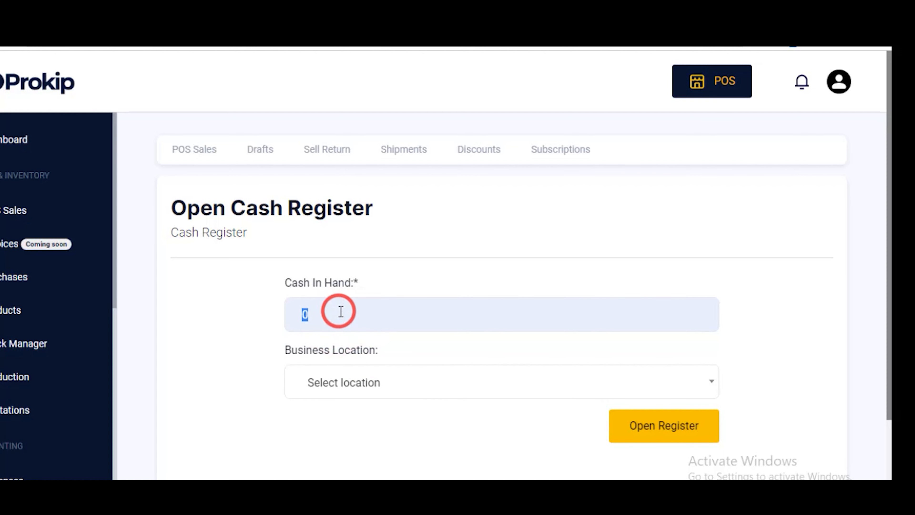
left_click(339, 312)
left_click(351, 322)
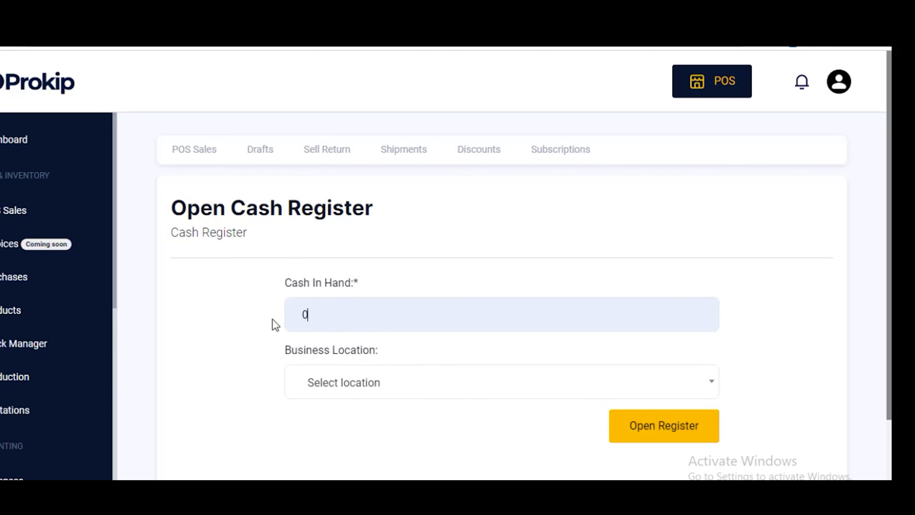
left_click(670, 433)
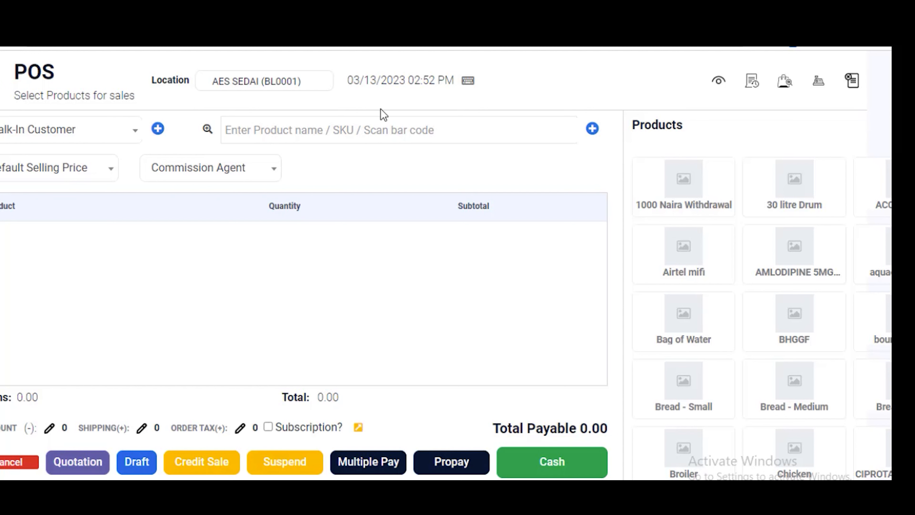
View the product search configuration options and close them without changing the search fields
mouse_move(466, 81)
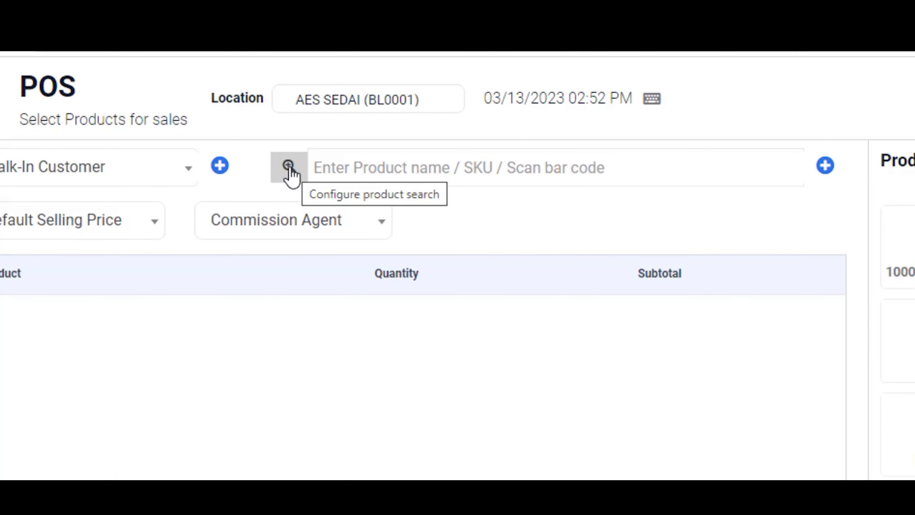
left_click(288, 167)
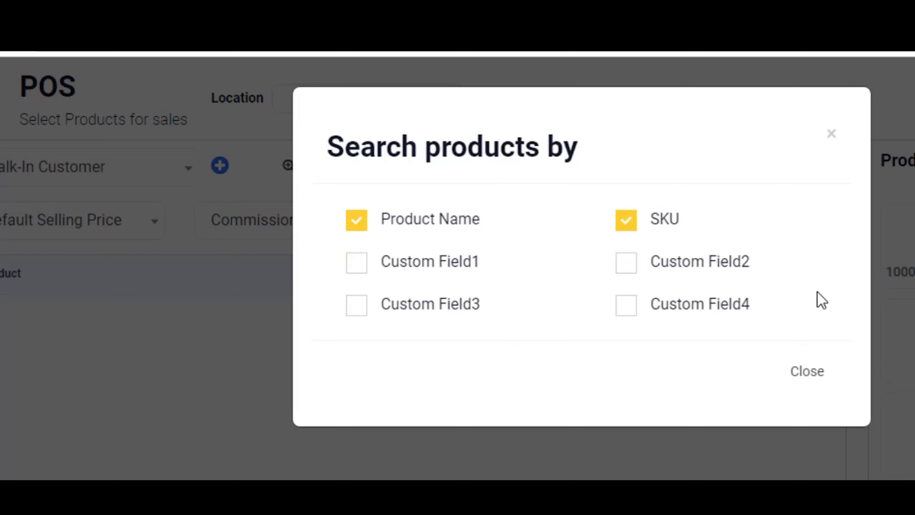
left_click(805, 375)
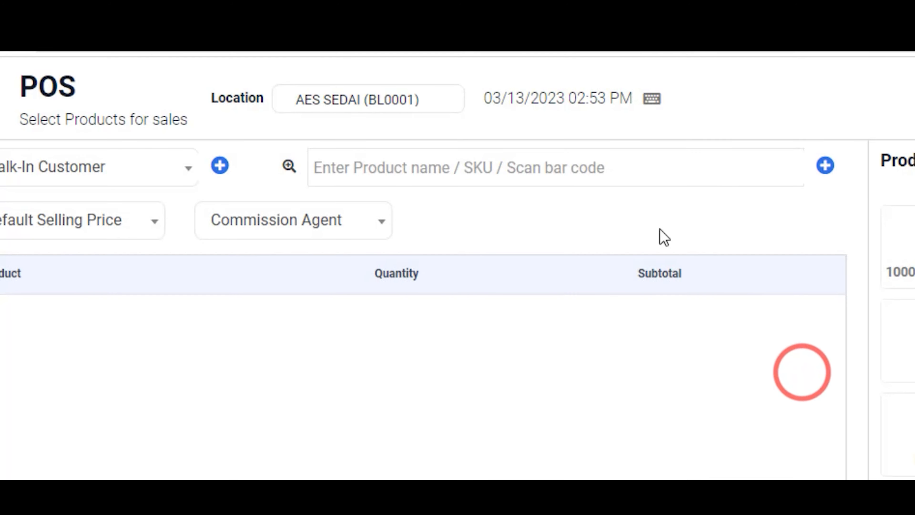